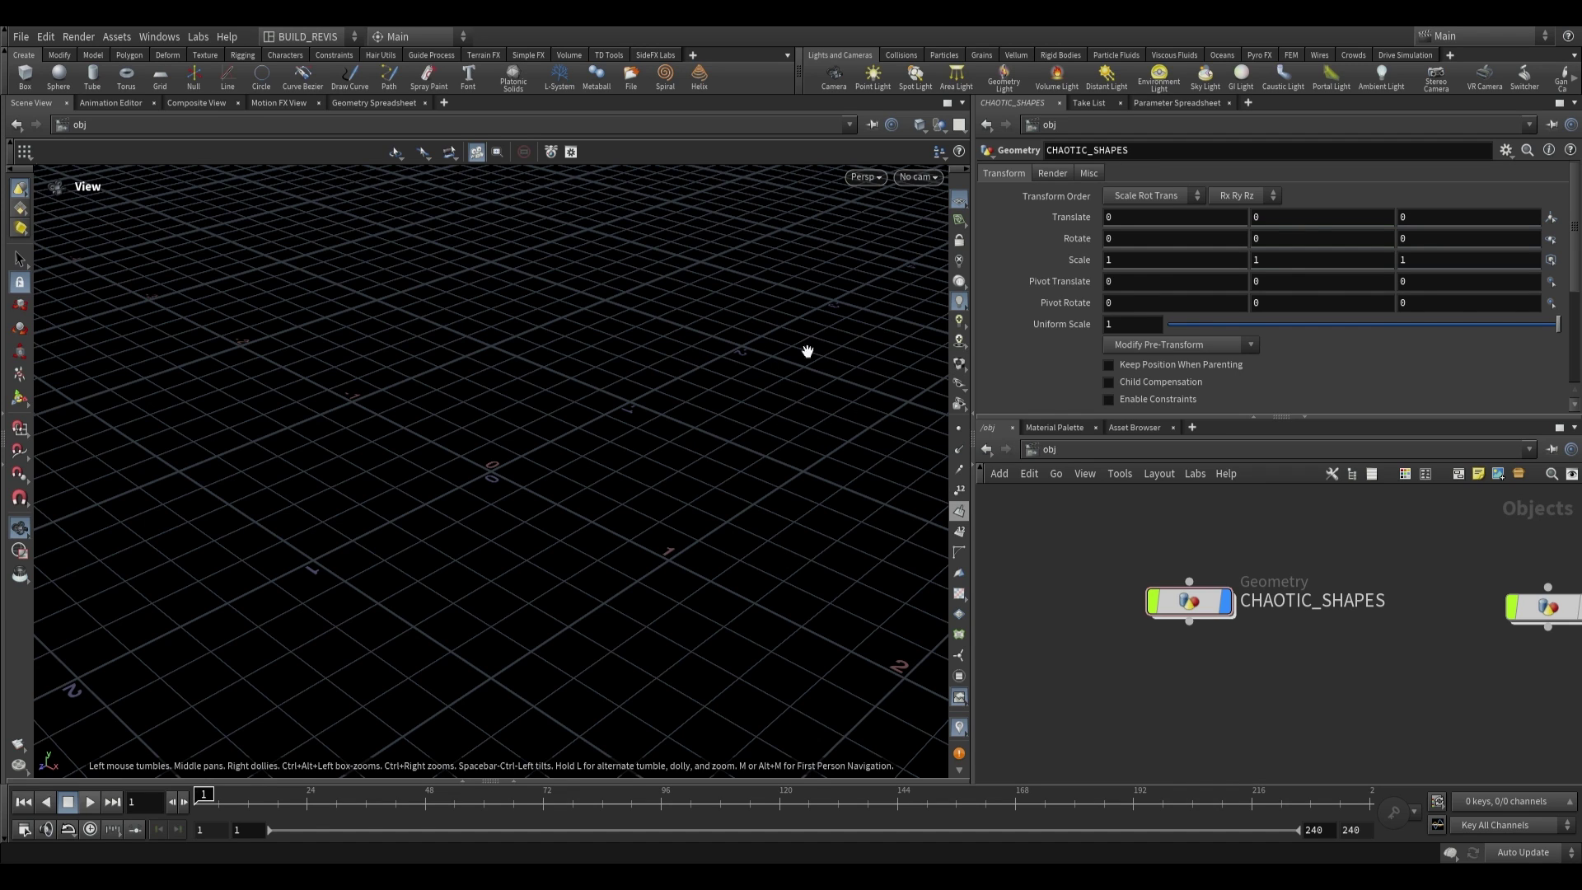
pyautogui.click(646, 56)
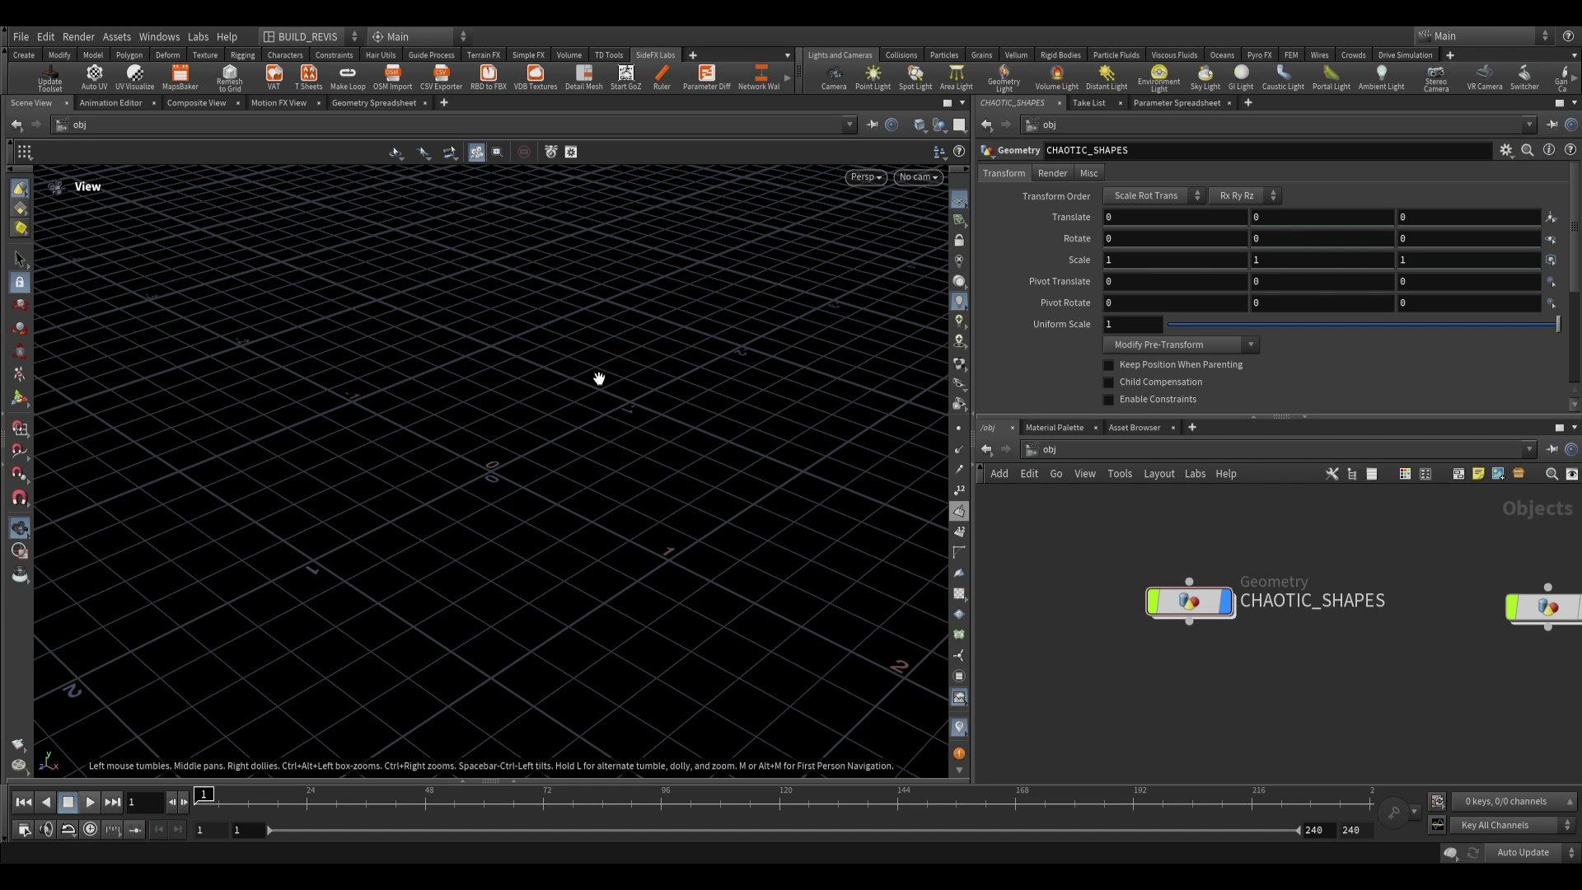
pyautogui.click(24, 54)
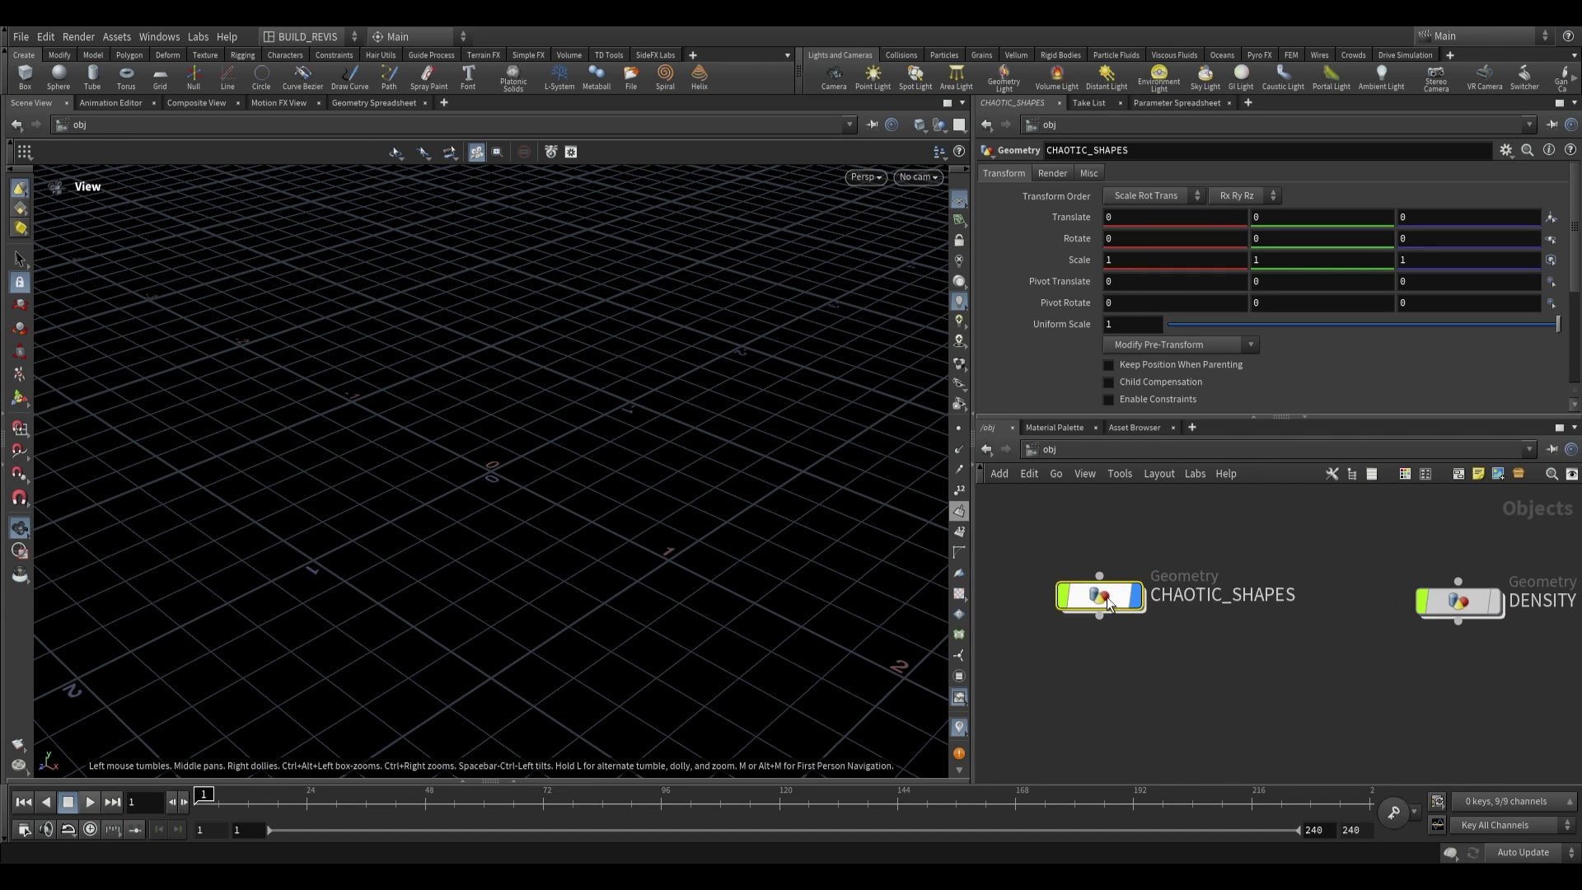
# - Add a Labs Chaotic Shapes node inside the CHAOTIC_SHAPES geometry object
pyautogui.doubleClick(1091, 601)
pyautogui.press('Tab')
pyautogui.write('chaot')
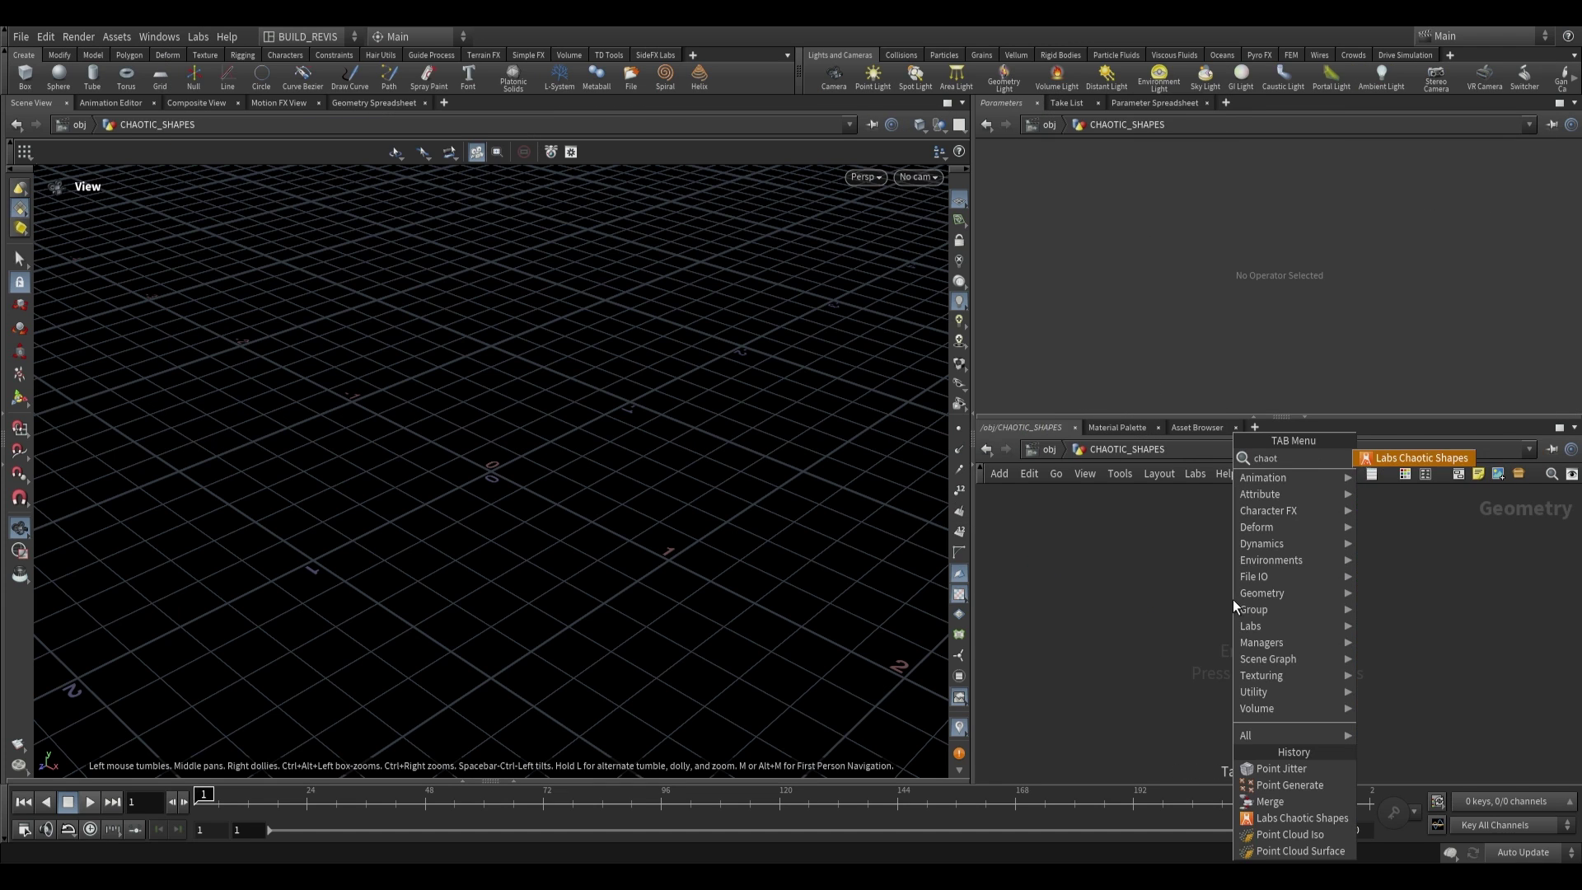
pyautogui.press('Return')
pyautogui.click(1243, 571)
# - Examine the generated chaotic point shape from several angles
pyautogui.moveTo(630, 248); pyautogui.dragTo(663, 247)
pyautogui.moveTo(611, 330); pyautogui.dragTo(602, 177)
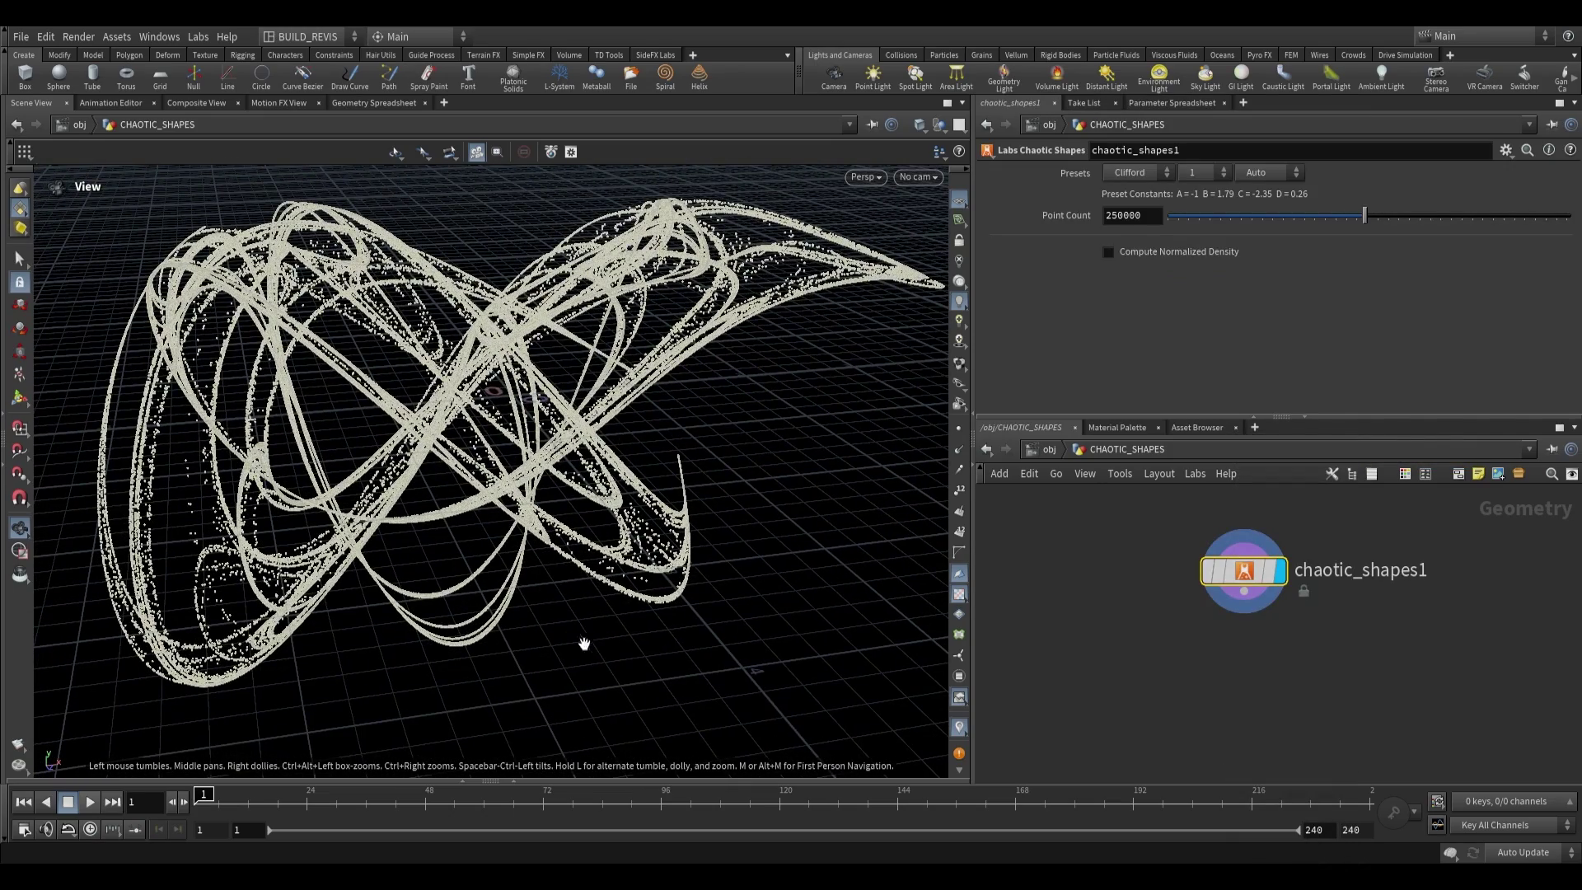
pyautogui.click(1132, 176)
pyautogui.moveTo(692, 322); pyautogui.dragTo(726, 306)
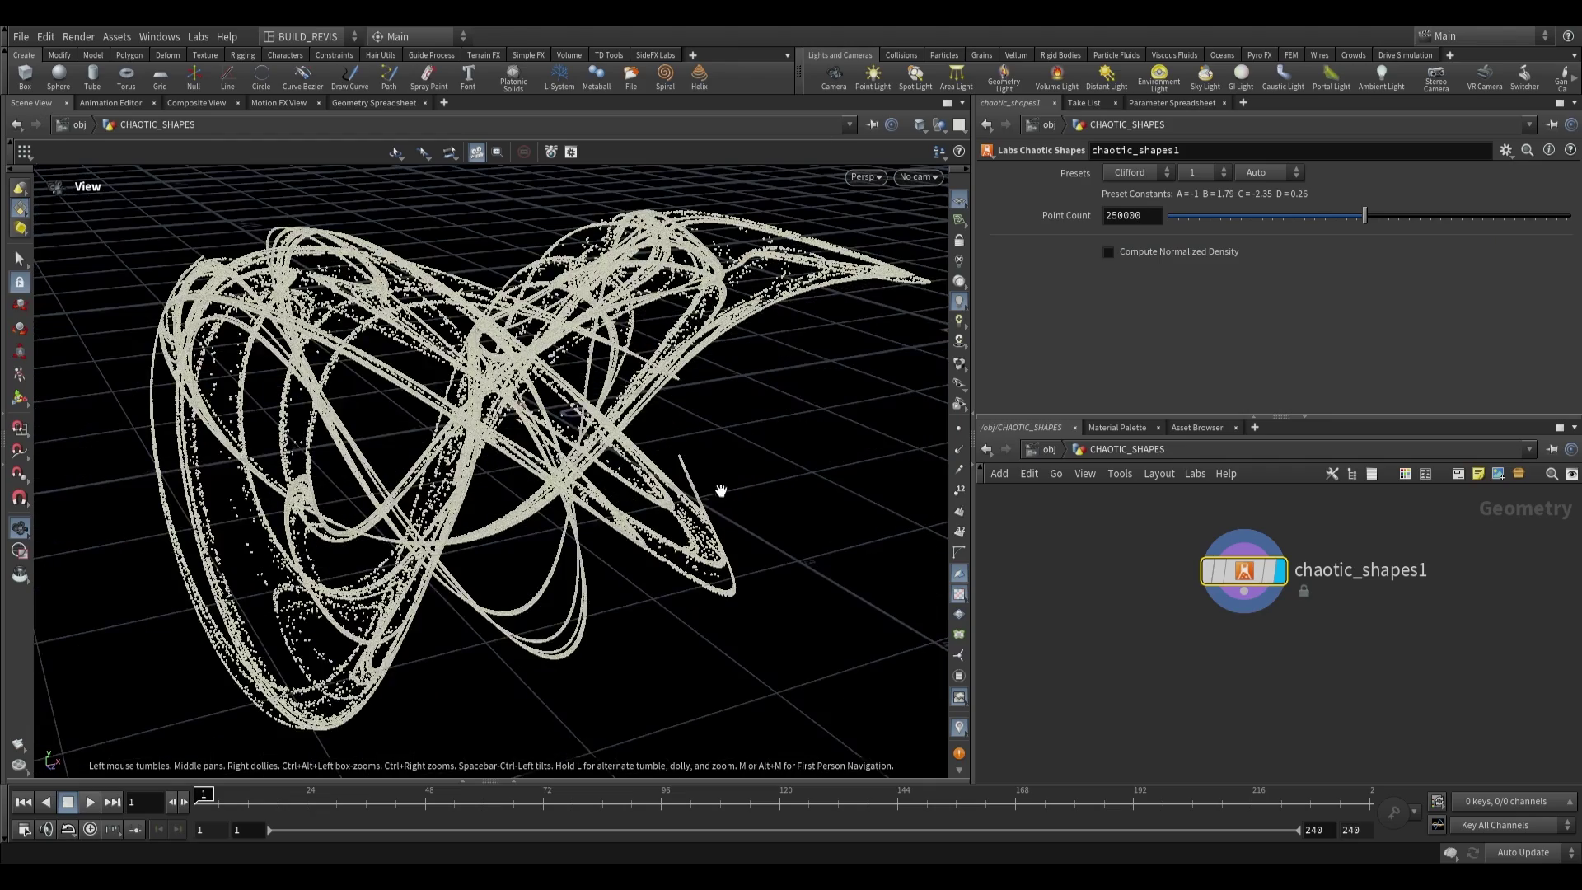
pyautogui.moveTo(542, 371); pyautogui.dragTo(540, 376)
pyautogui.moveTo(691, 389); pyautogui.dragTo(672, 393)
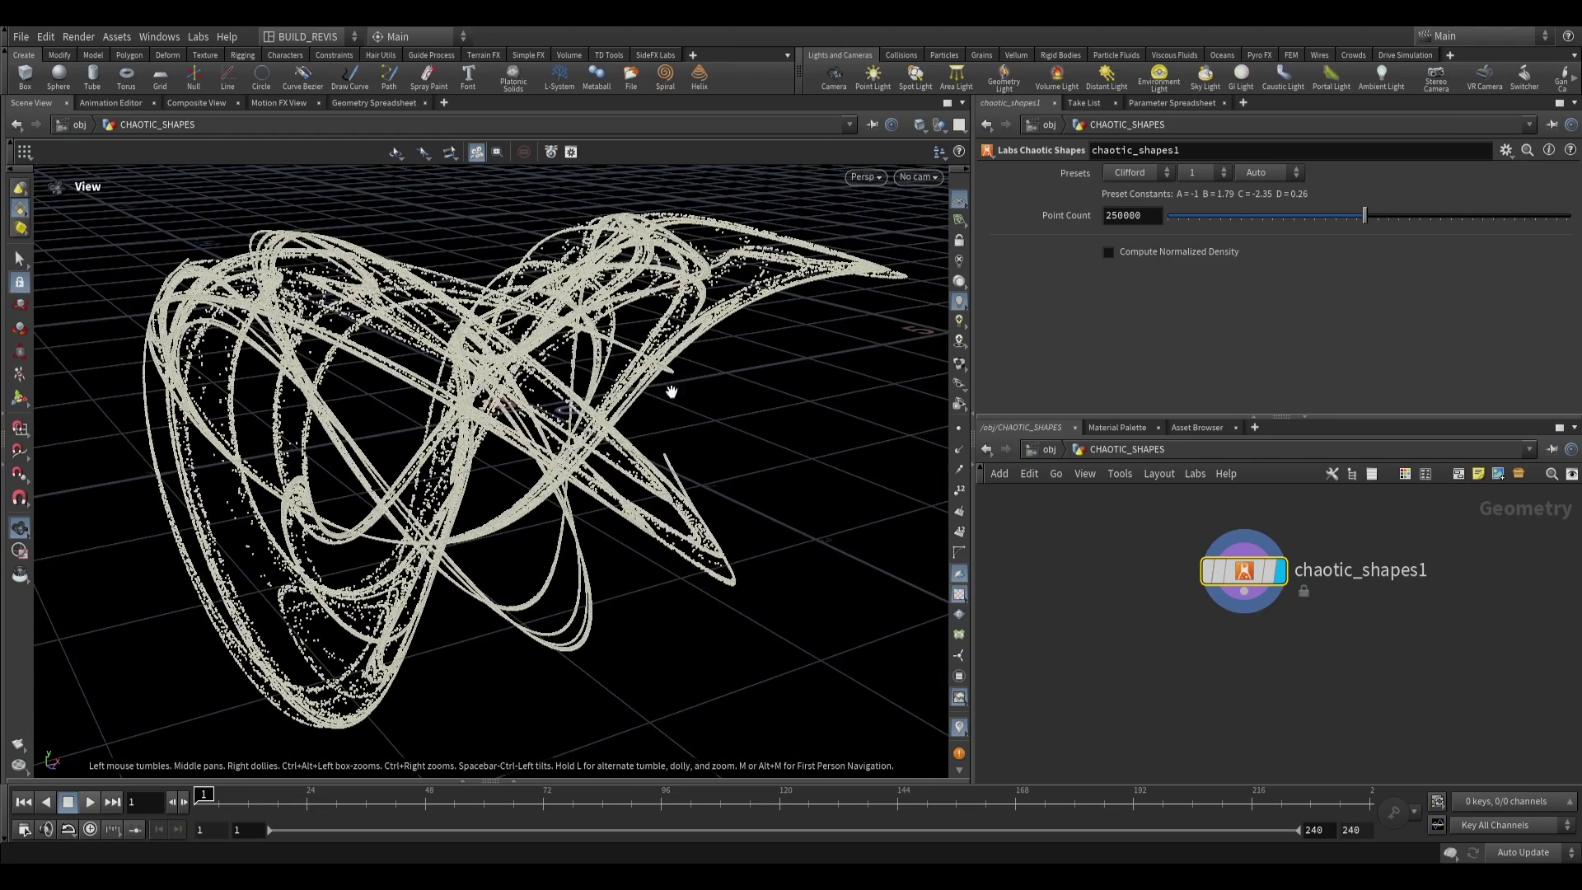
pyautogui.moveTo(641, 310); pyautogui.dragTo(635, 303)
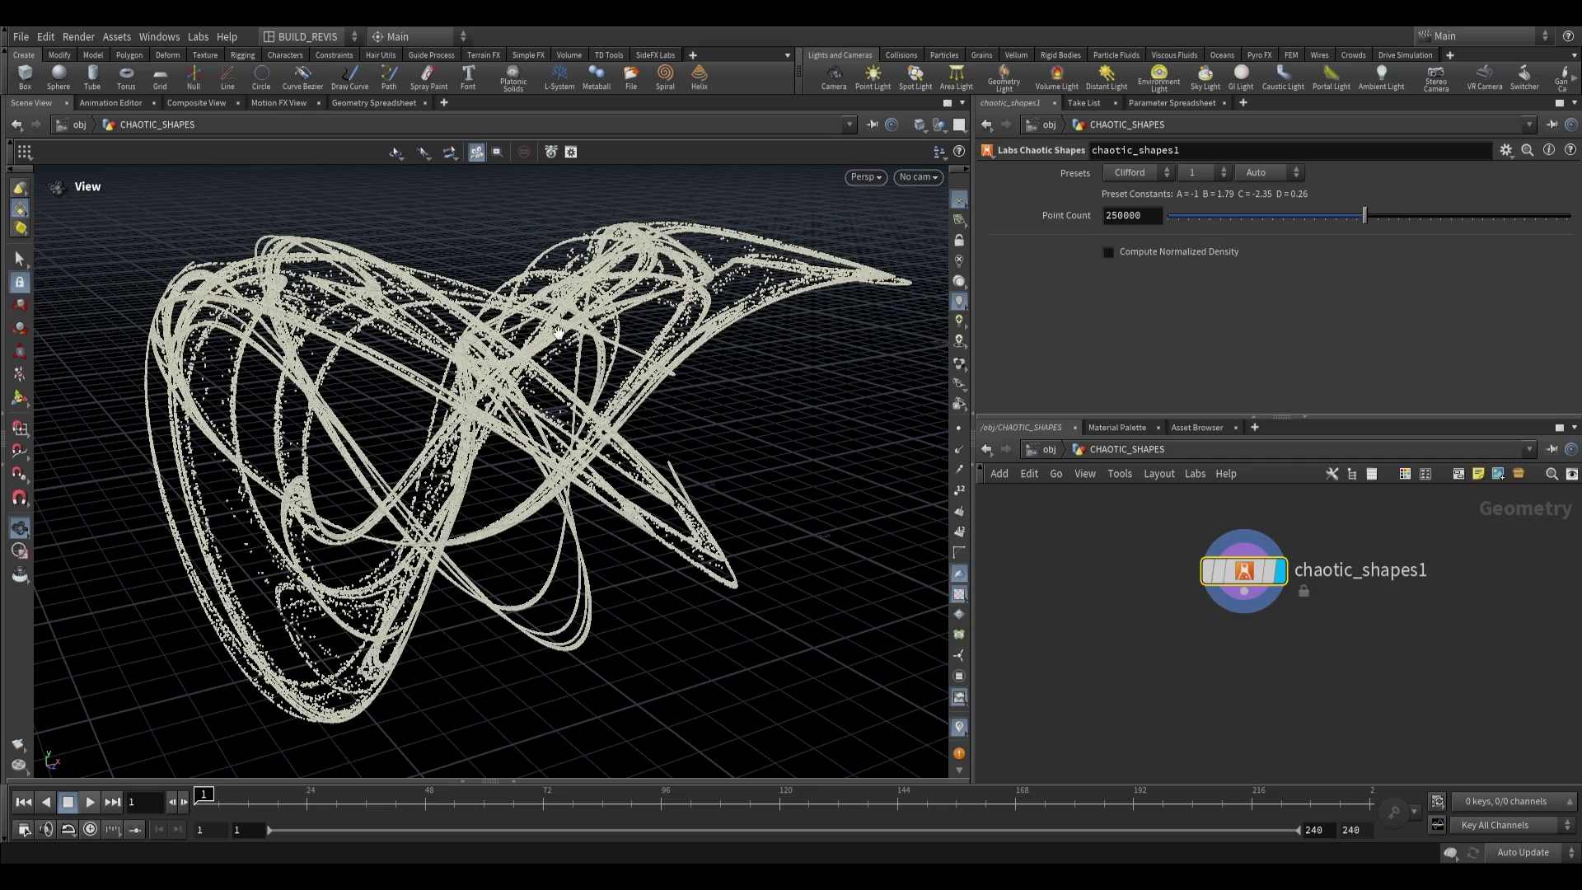
pyautogui.moveTo(559, 332); pyautogui.dragTo(486, 390)
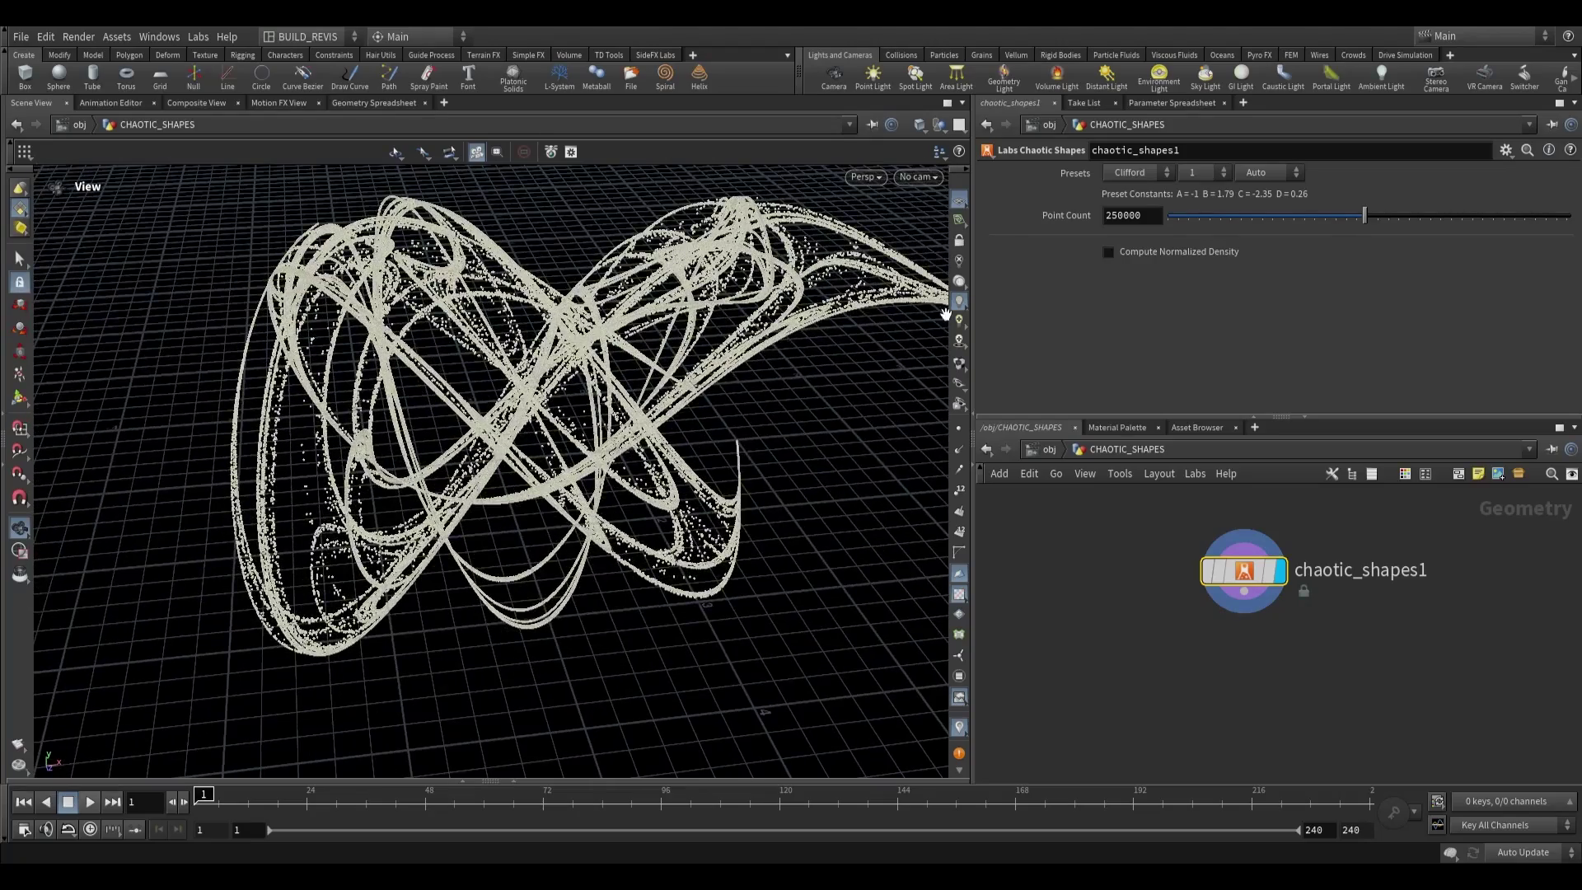
# - Try Clifford preset 2 on the chaotic shapes node and settle on preset 3
pyautogui.click(1197, 172)
pyautogui.click(1197, 216)
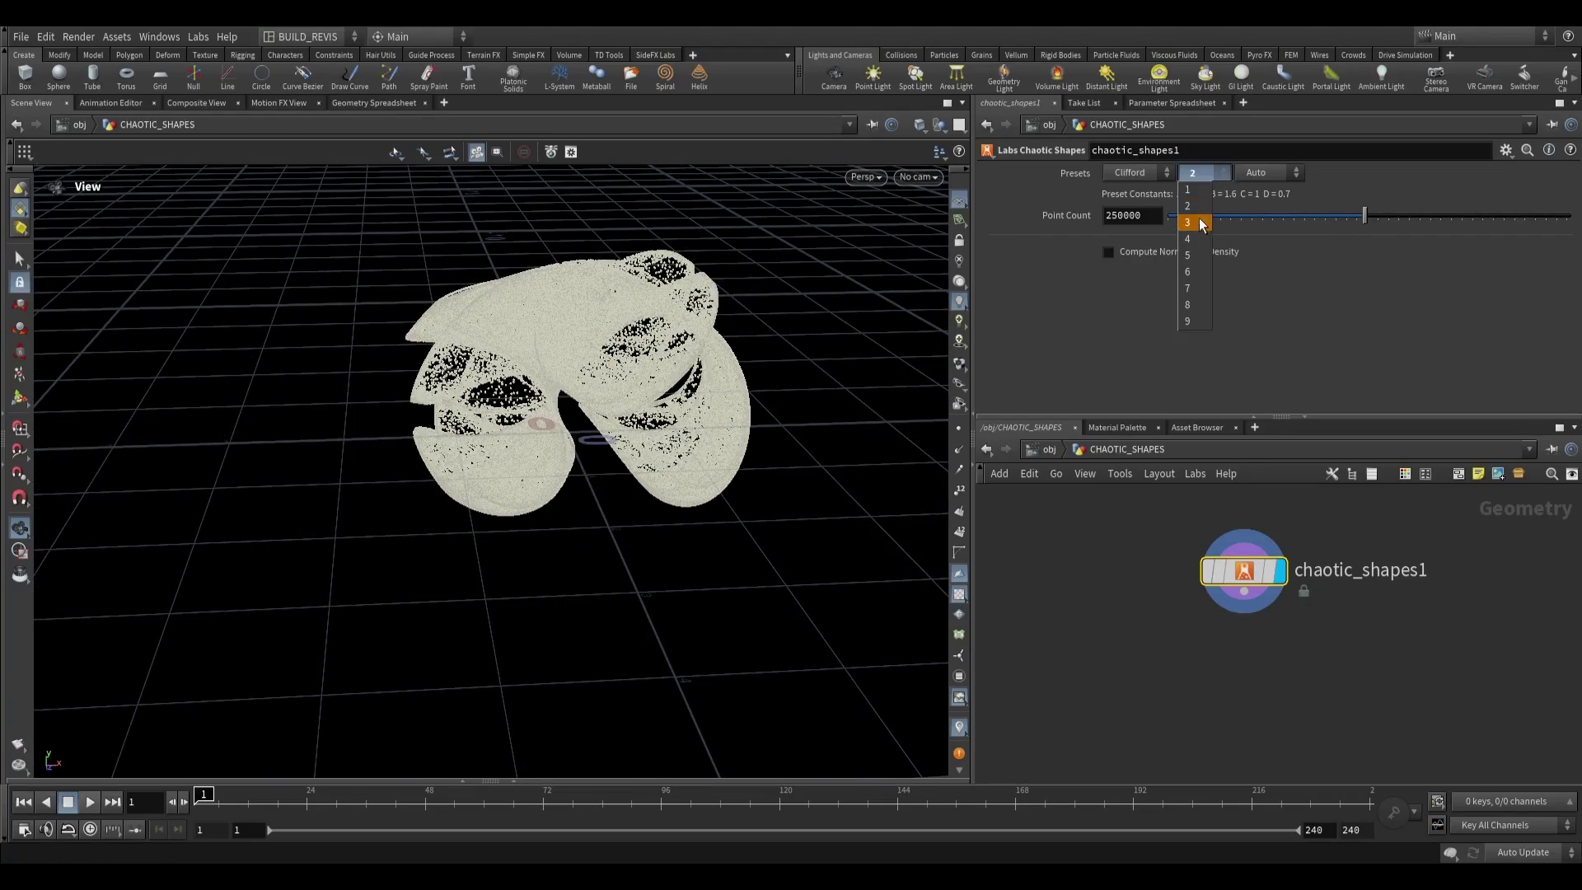
pyautogui.click(1199, 223)
pyautogui.moveTo(527, 445); pyautogui.dragTo(803, 350)
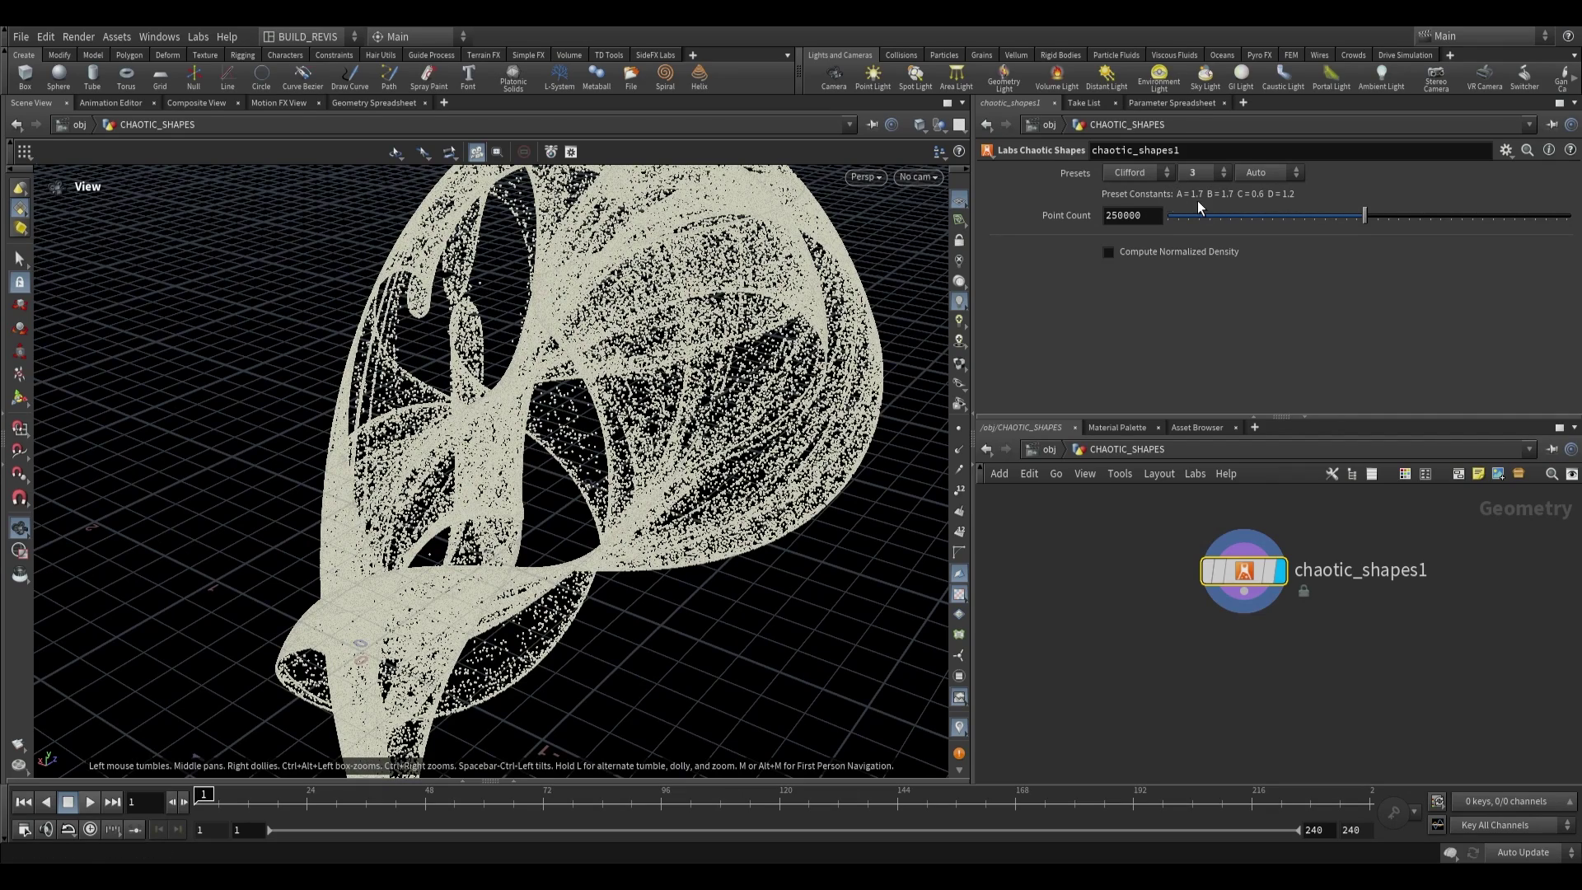
pyautogui.moveTo(614, 381); pyautogui.dragTo(968, 270)
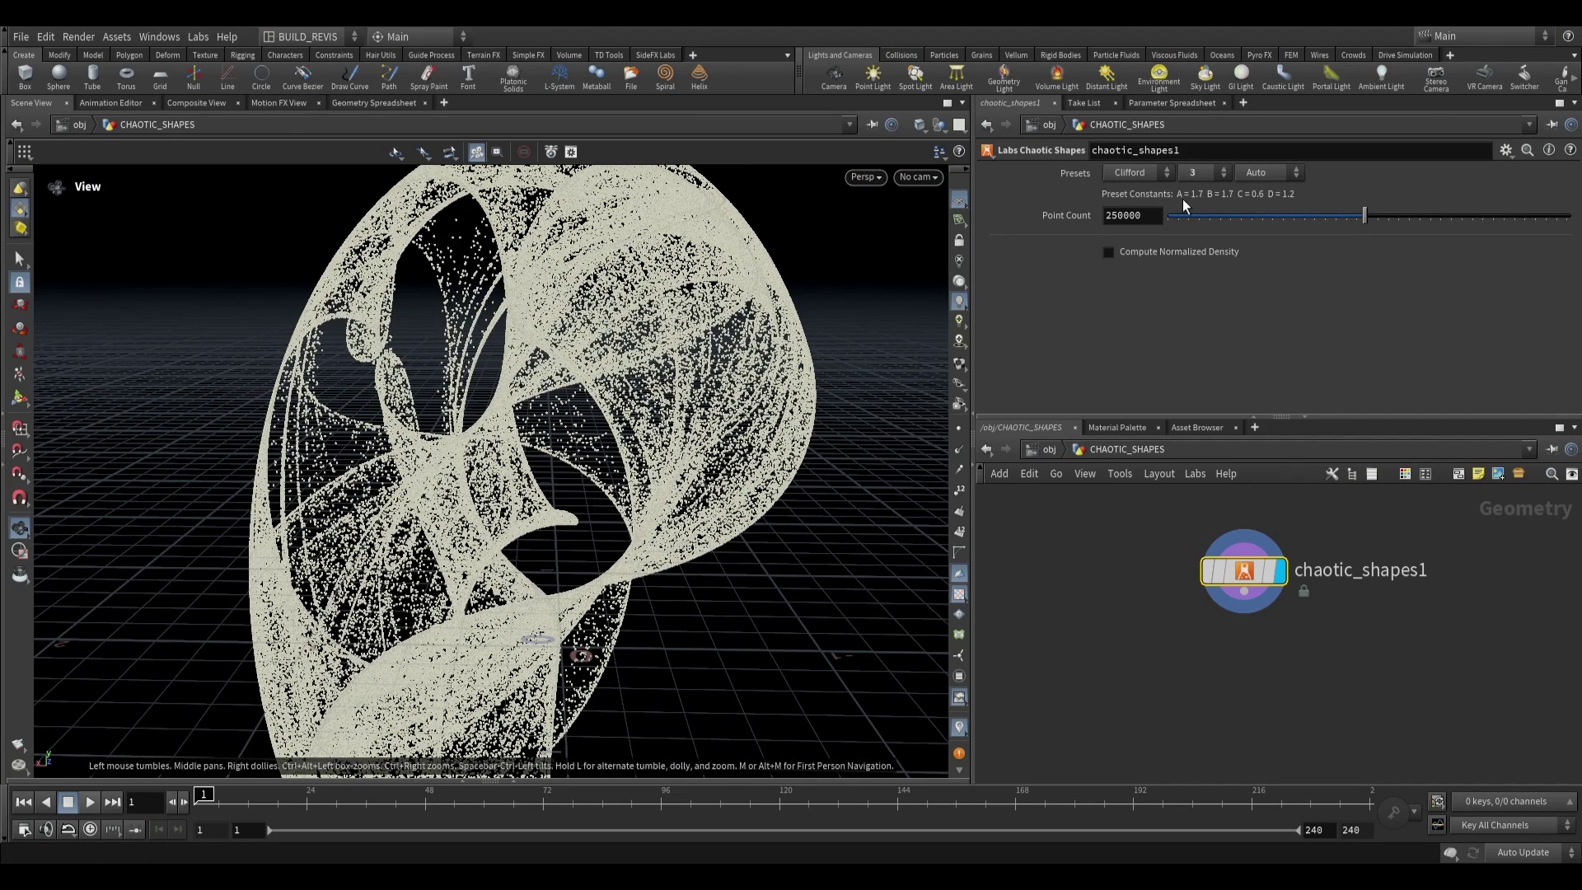
pyautogui.click(1106, 175)
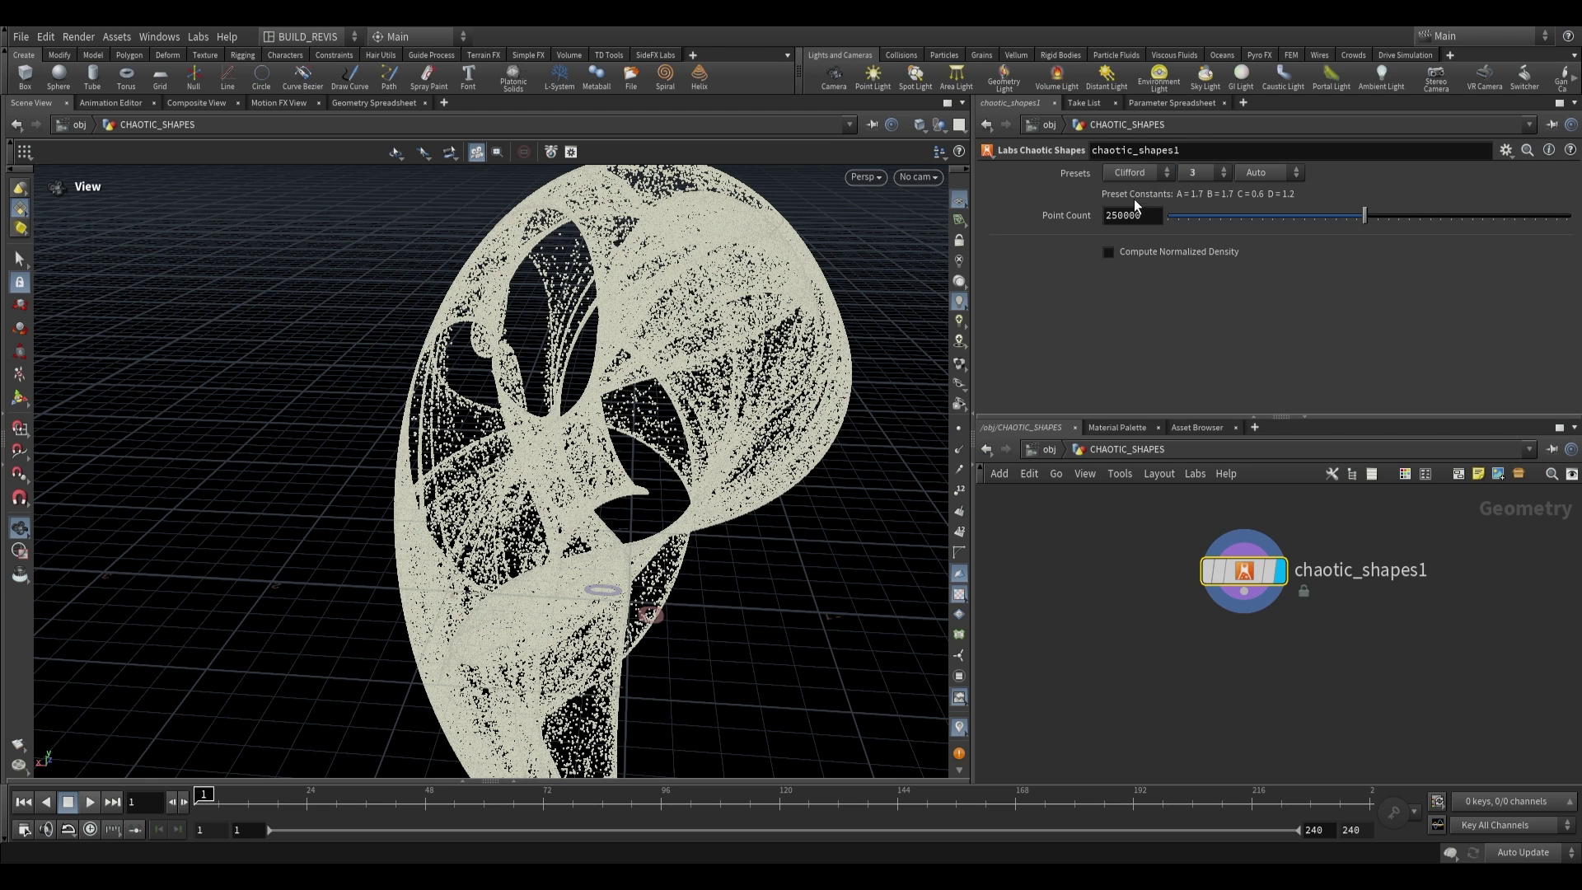
pyautogui.moveTo(574, 379); pyautogui.dragTo(531, 338)
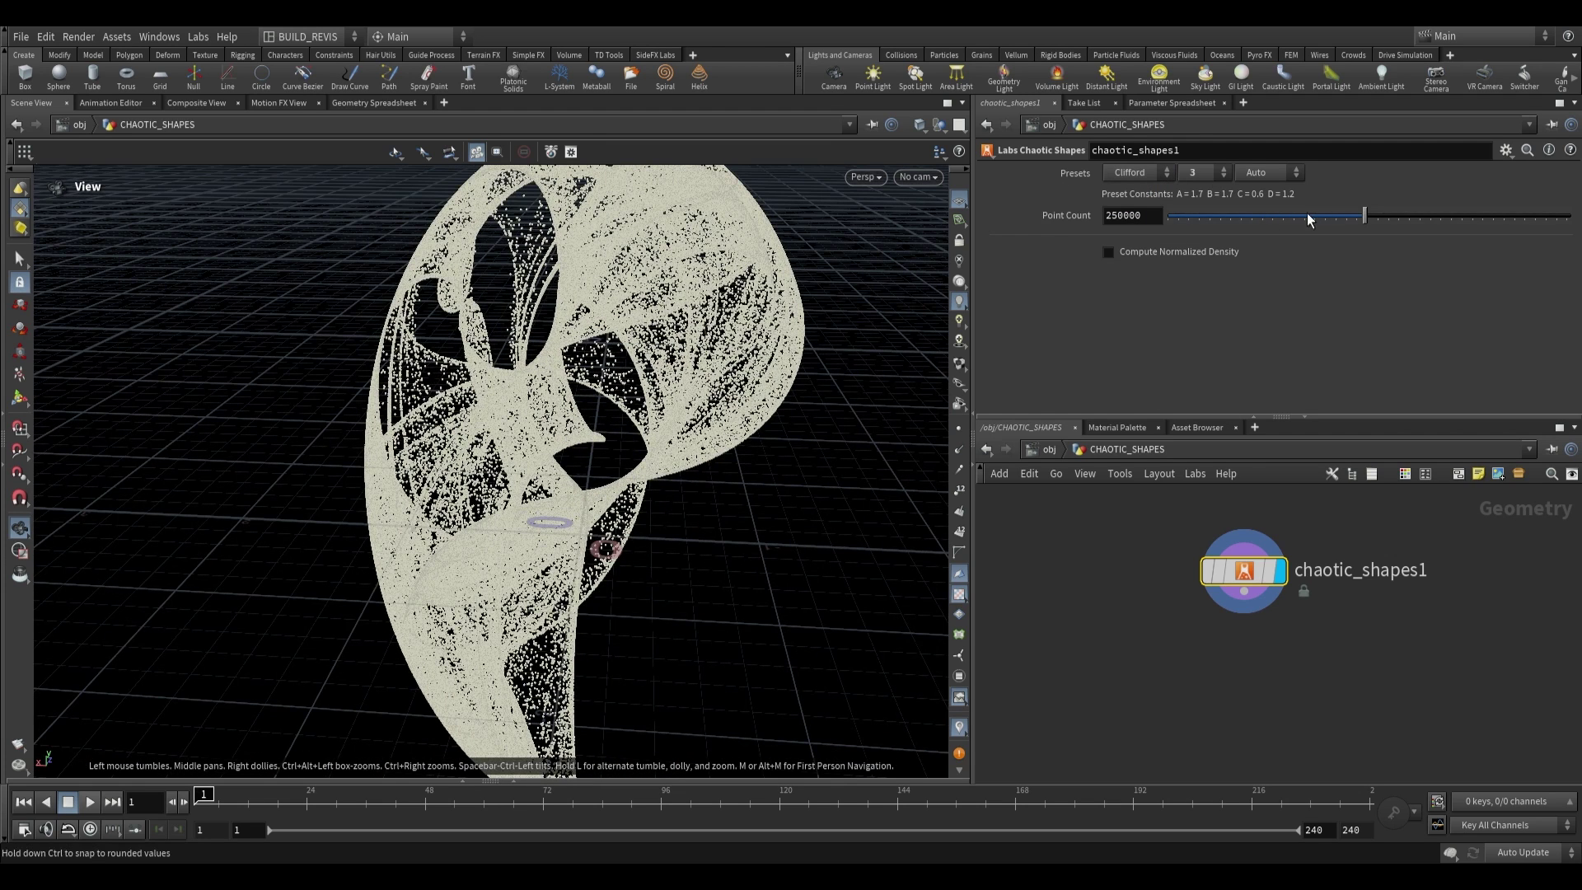
# - Try adjusting constant D in Manual preset mode, and return the Clifford preset to Auto
pyautogui.click(1286, 172)
pyautogui.click(1282, 206)
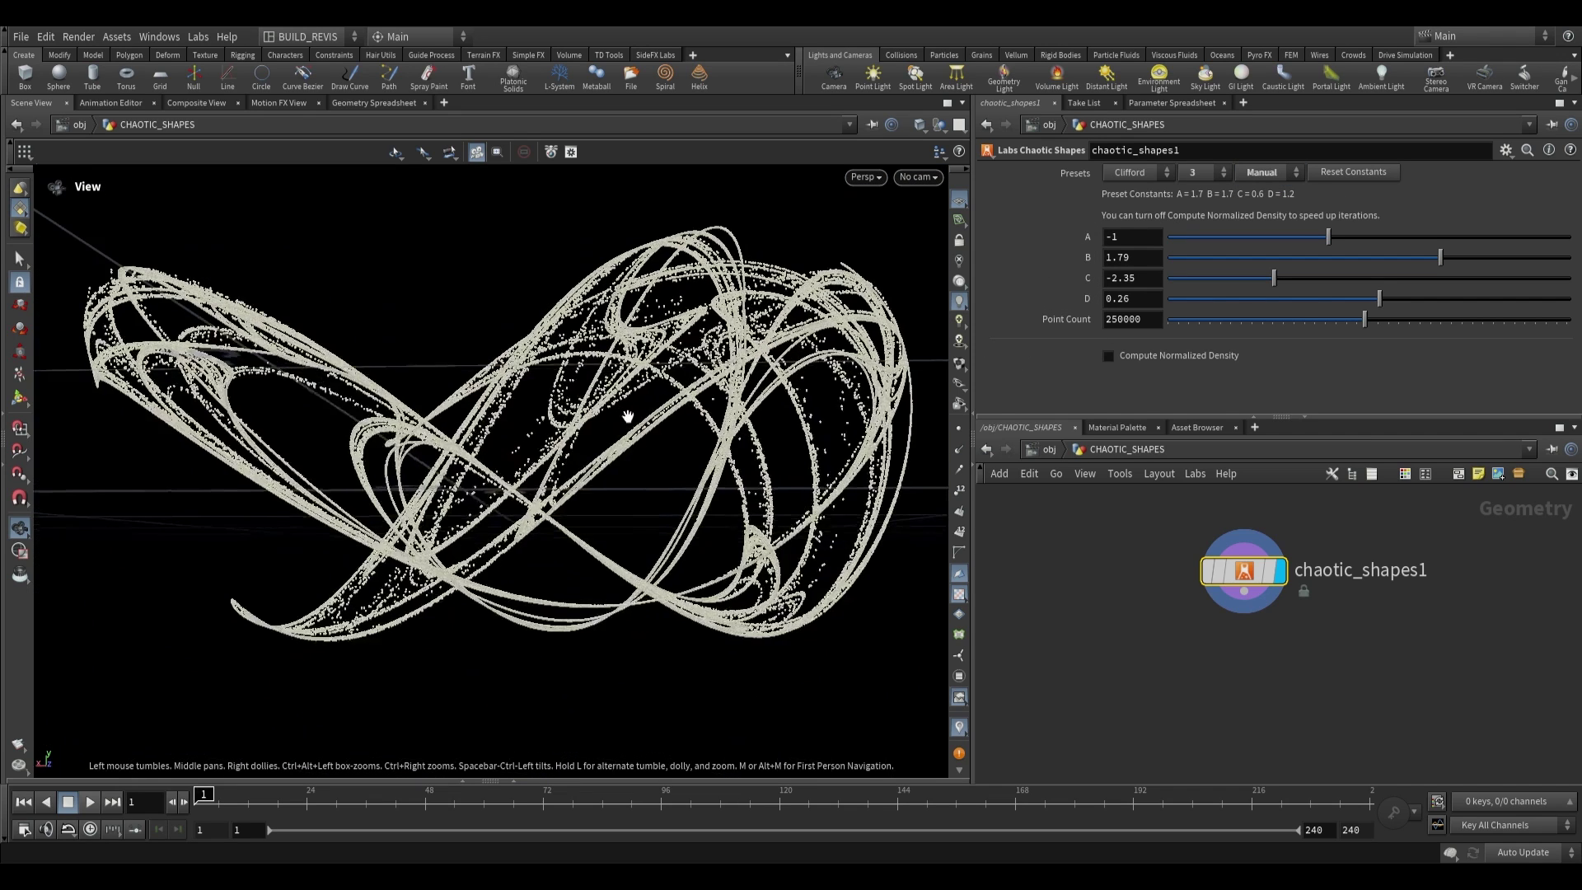
pyautogui.moveTo(628, 417); pyautogui.dragTo(908, 363)
pyautogui.moveTo(1380, 300); pyautogui.dragTo(1392, 300)
pyautogui.hotkey('ctrl', 'z')
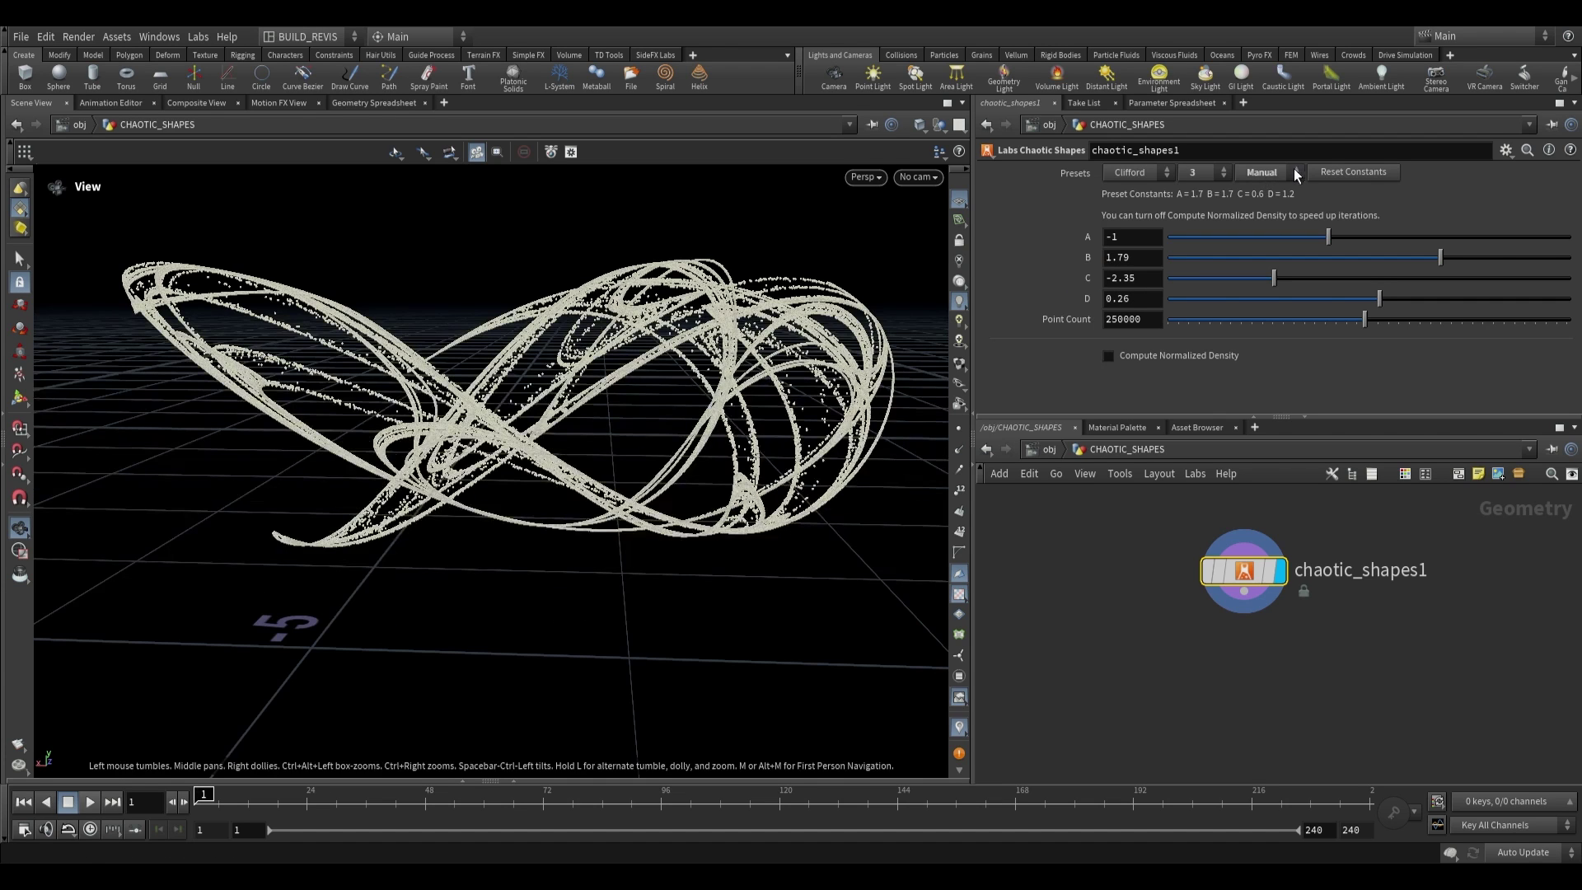
pyautogui.click(1298, 172)
pyautogui.click(1293, 203)
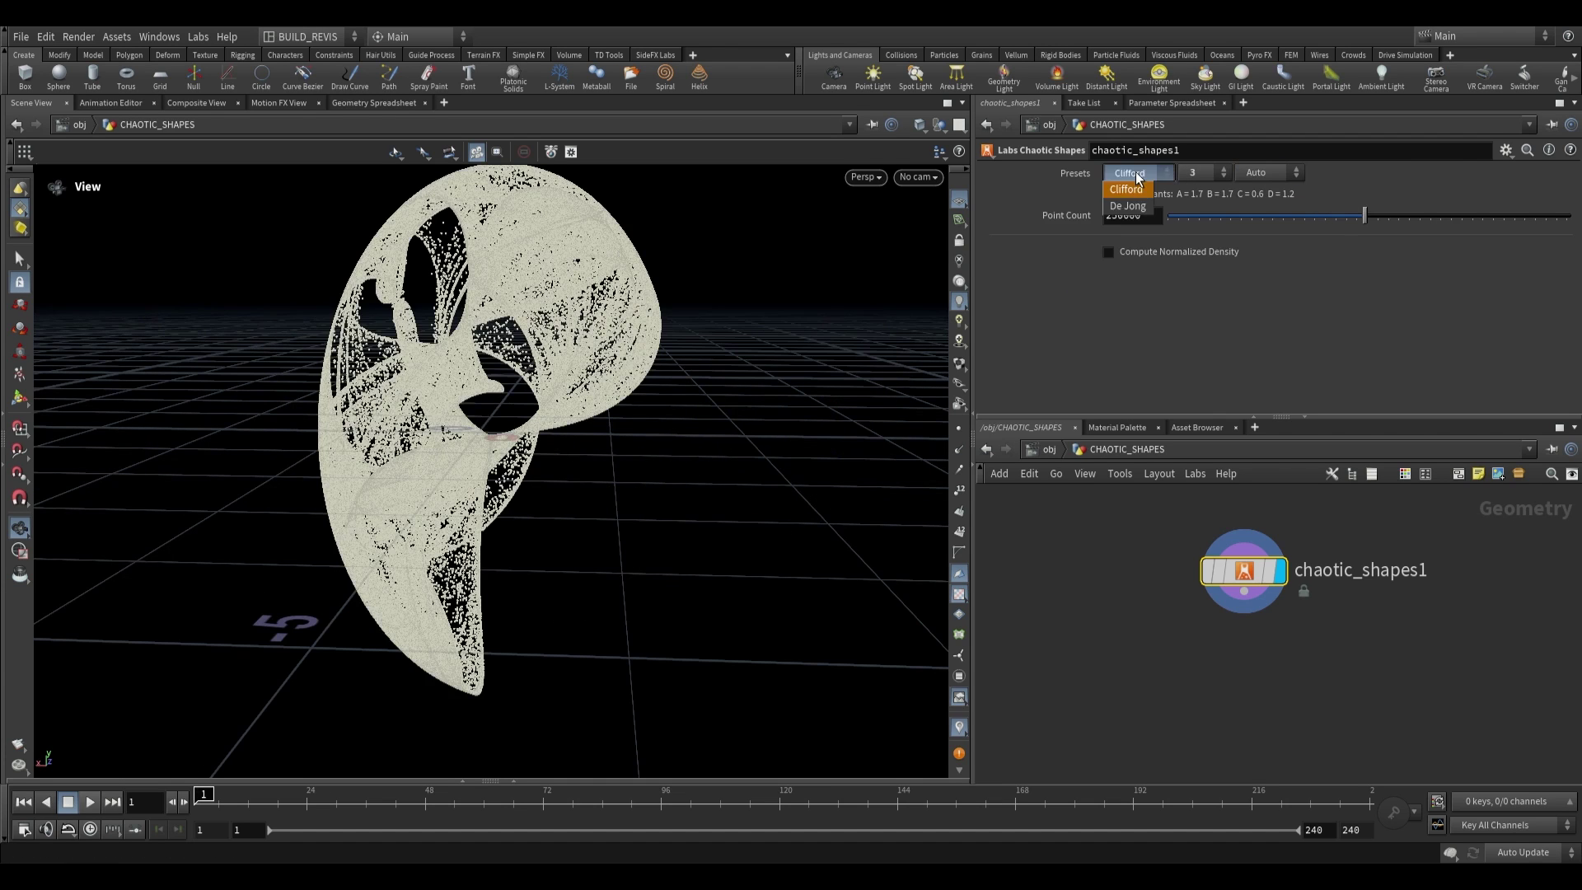
pyautogui.click(1130, 189)
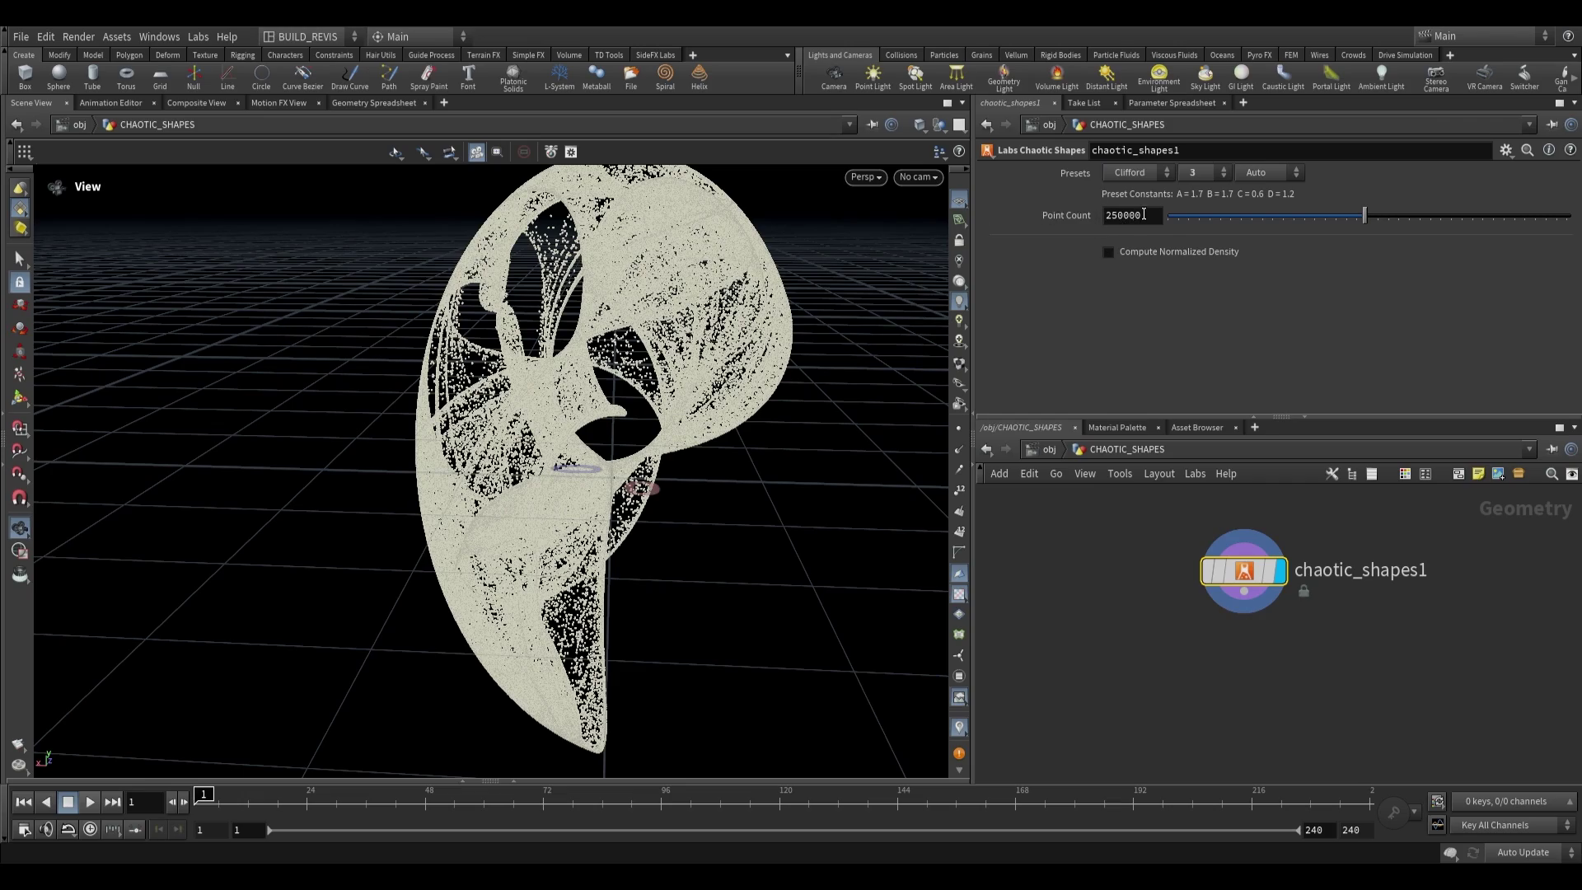
# - Raise the chaotic shape's point count to 1000000
pyautogui.moveTo(649, 329); pyautogui.dragTo(804, 339)
pyautogui.scroll(3, 660, 293)
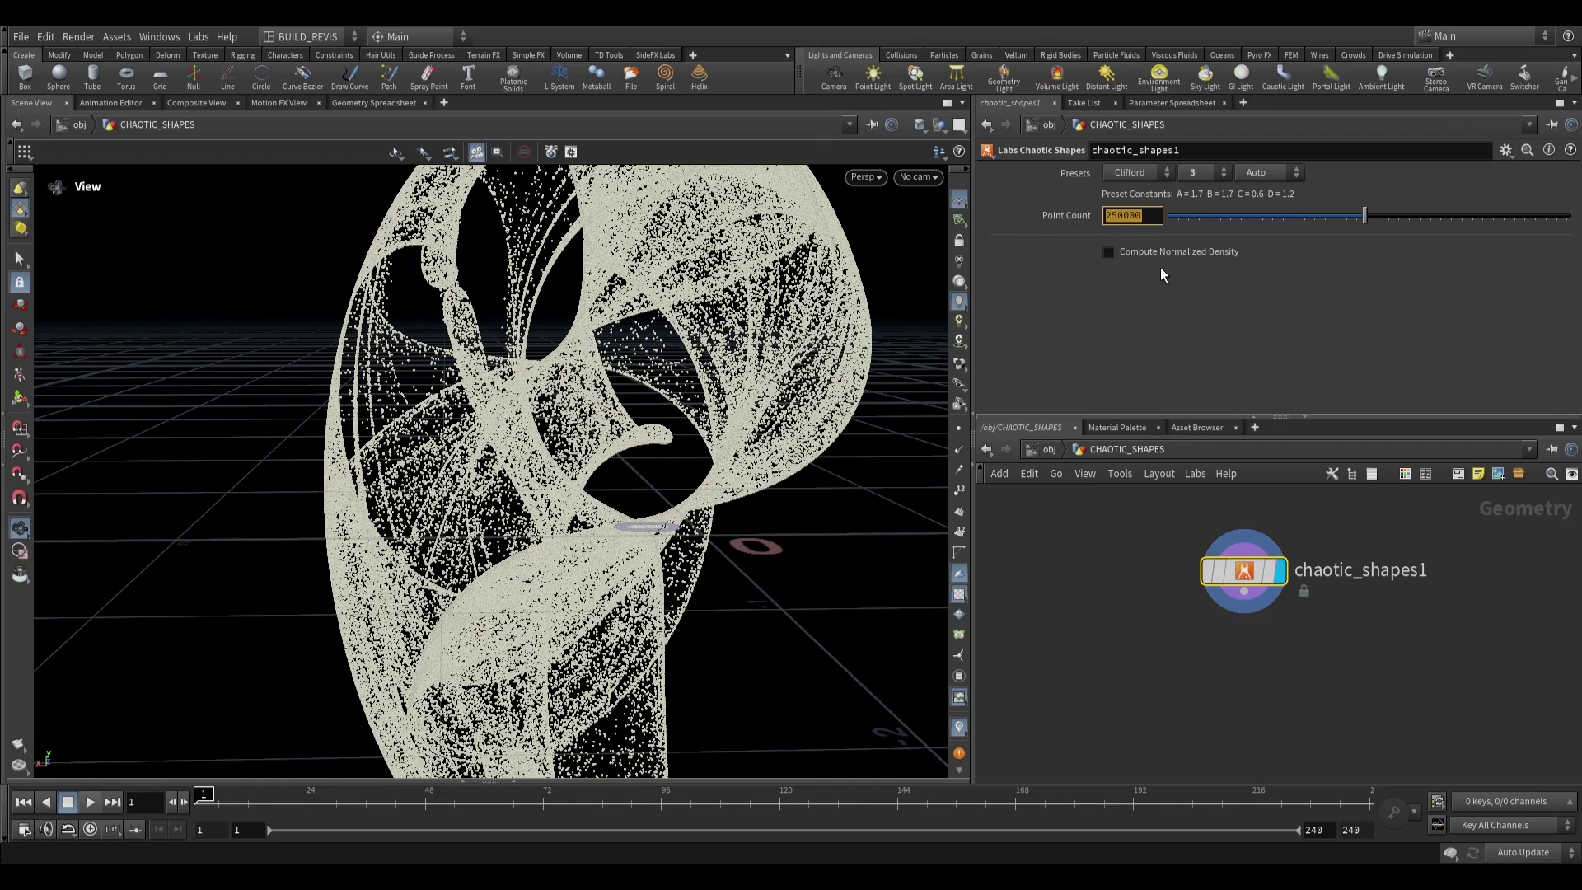
pyautogui.write('00000')
pyautogui.press('Return')
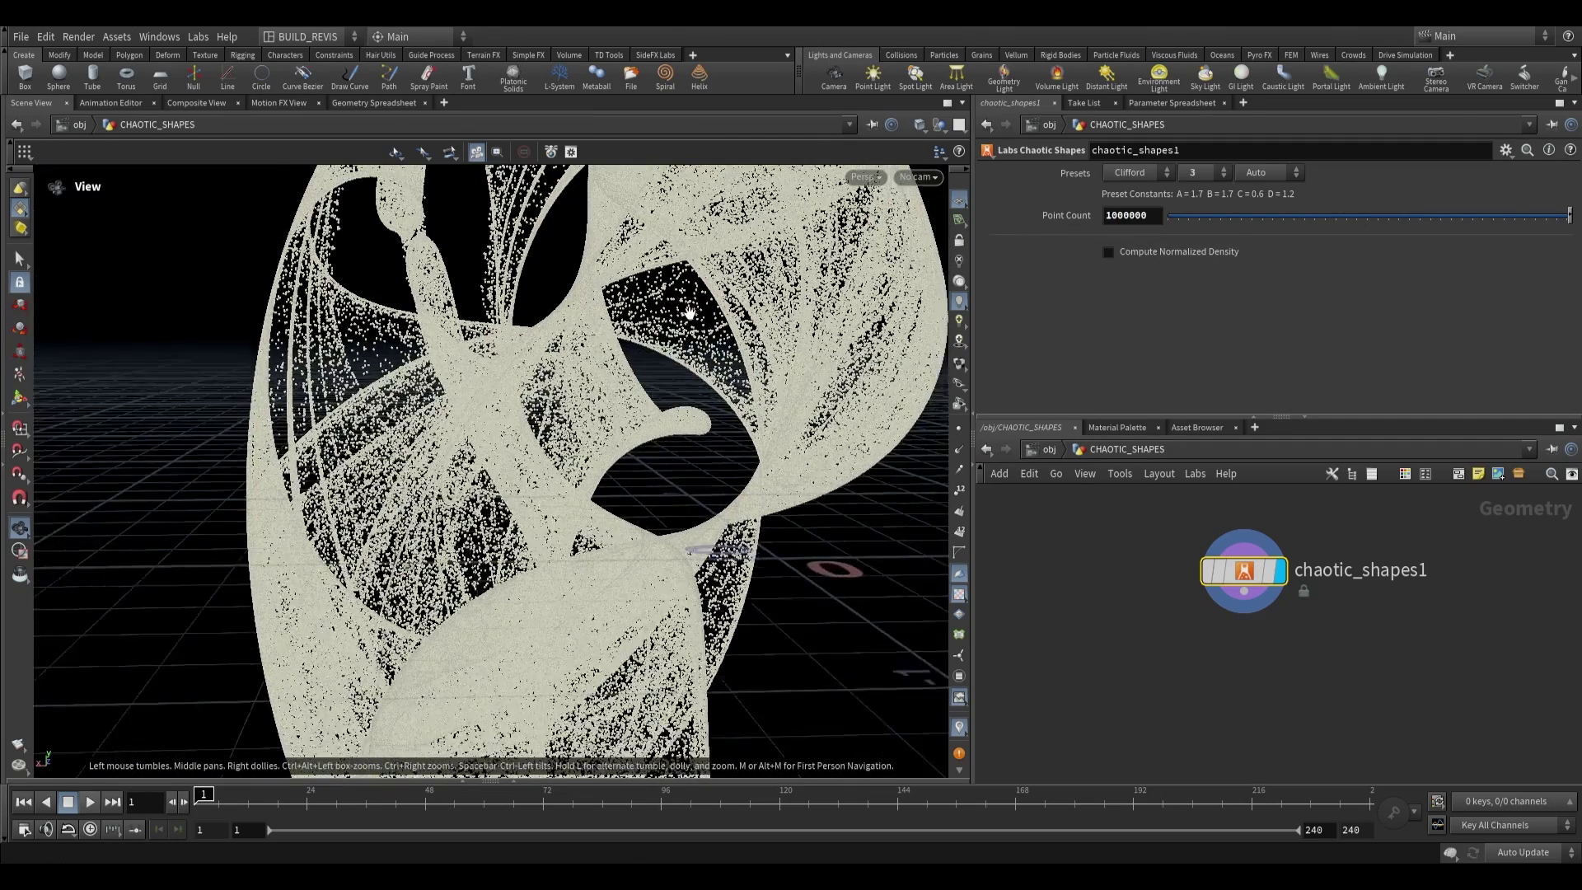
# - Turn on Compute Normalized Density and show the Point Density settings
pyautogui.click(1105, 251)
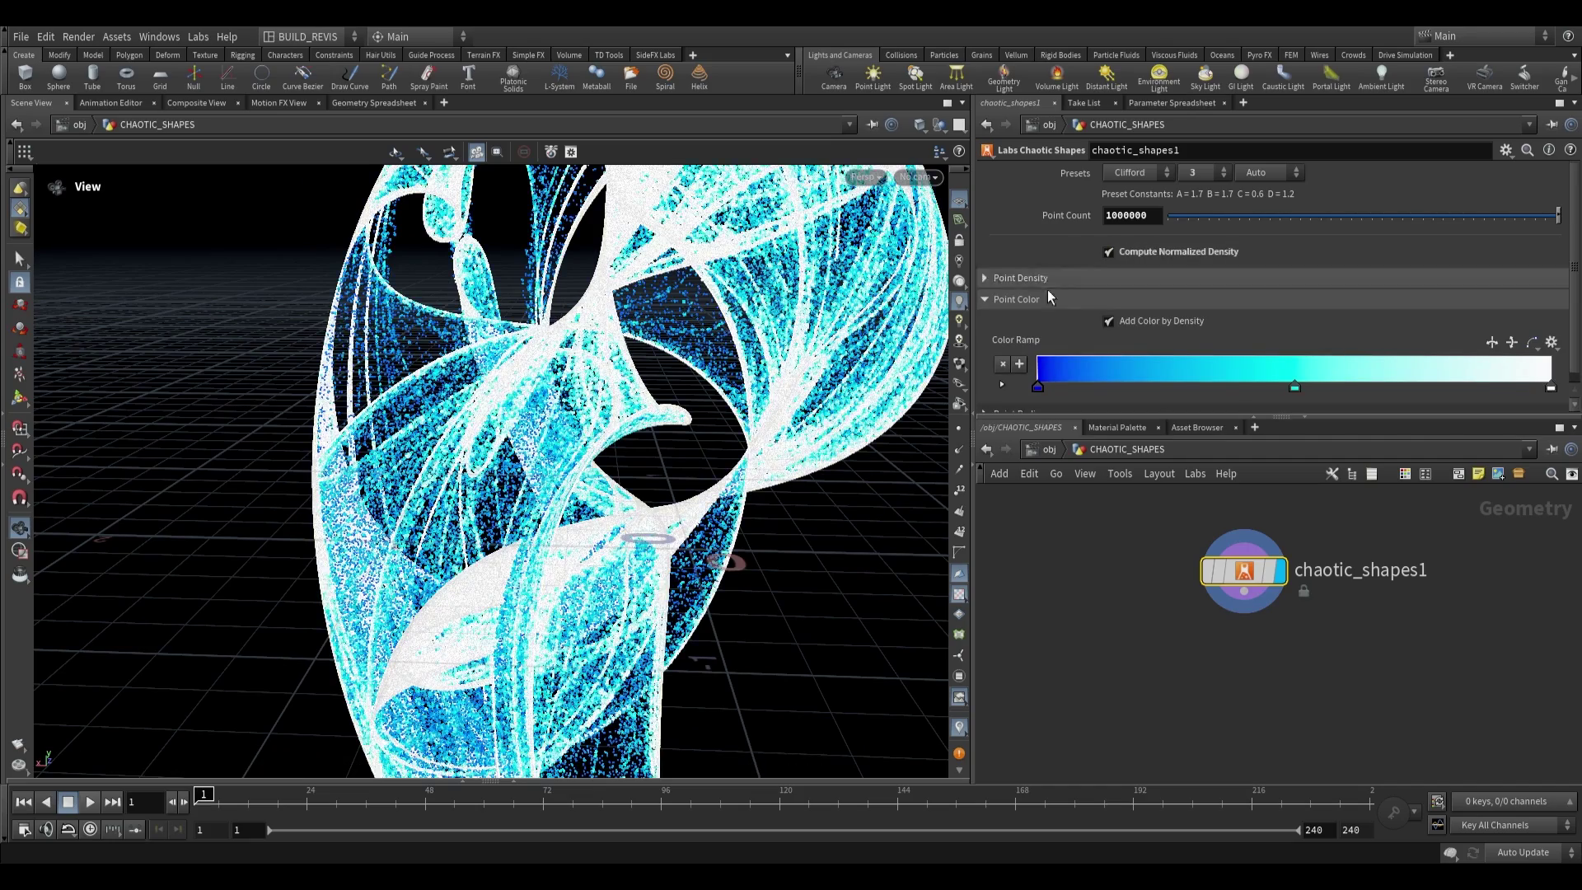
pyautogui.moveTo(650, 364); pyautogui.dragTo(709, 404)
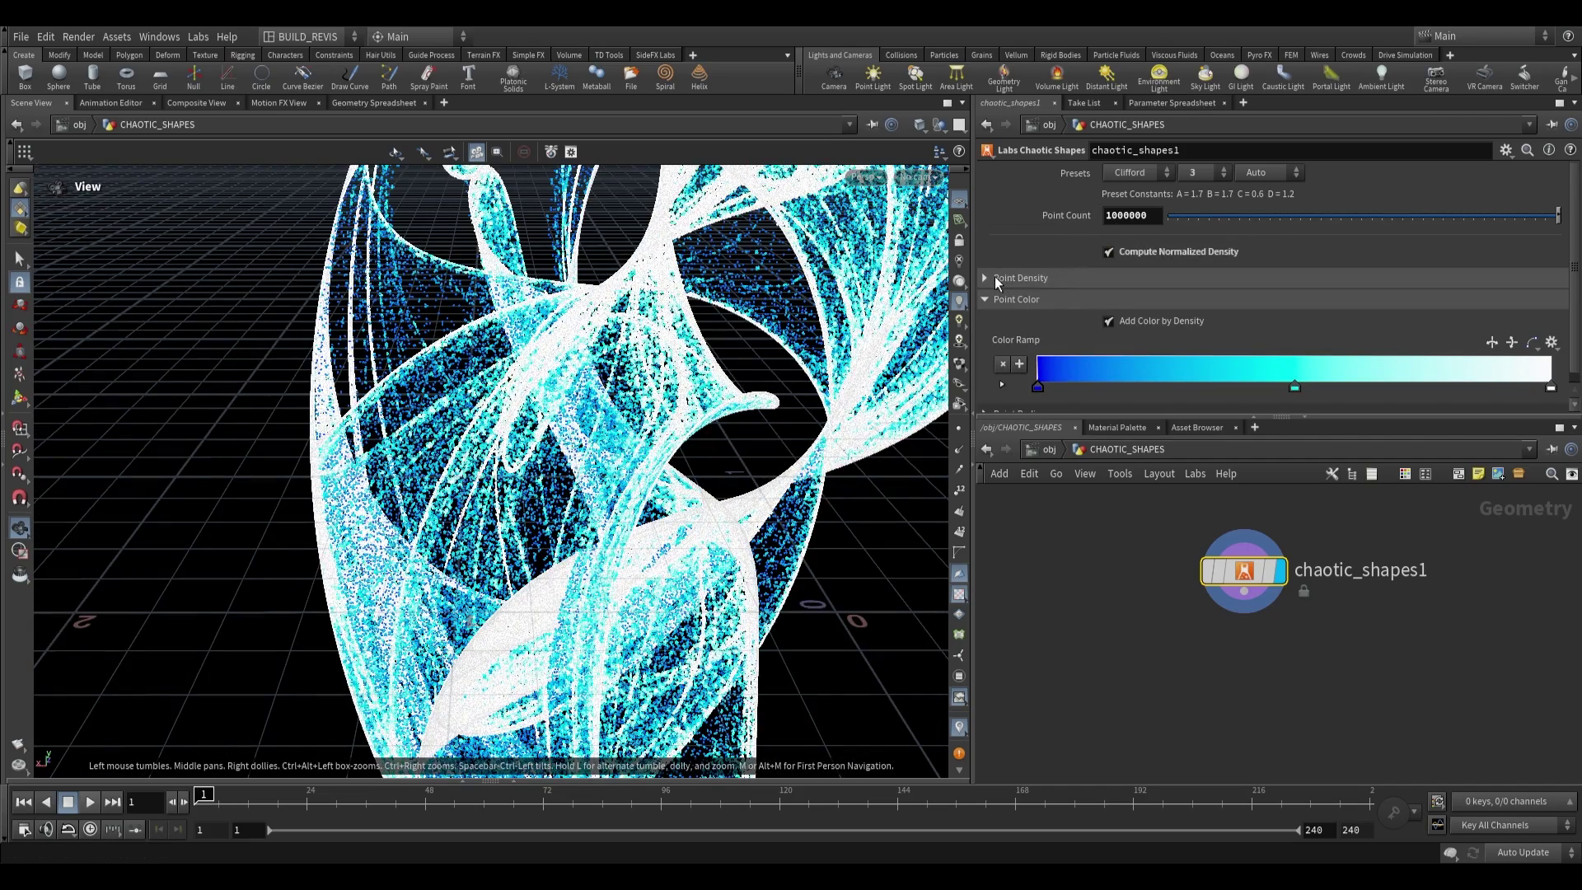
pyautogui.click(1015, 279)
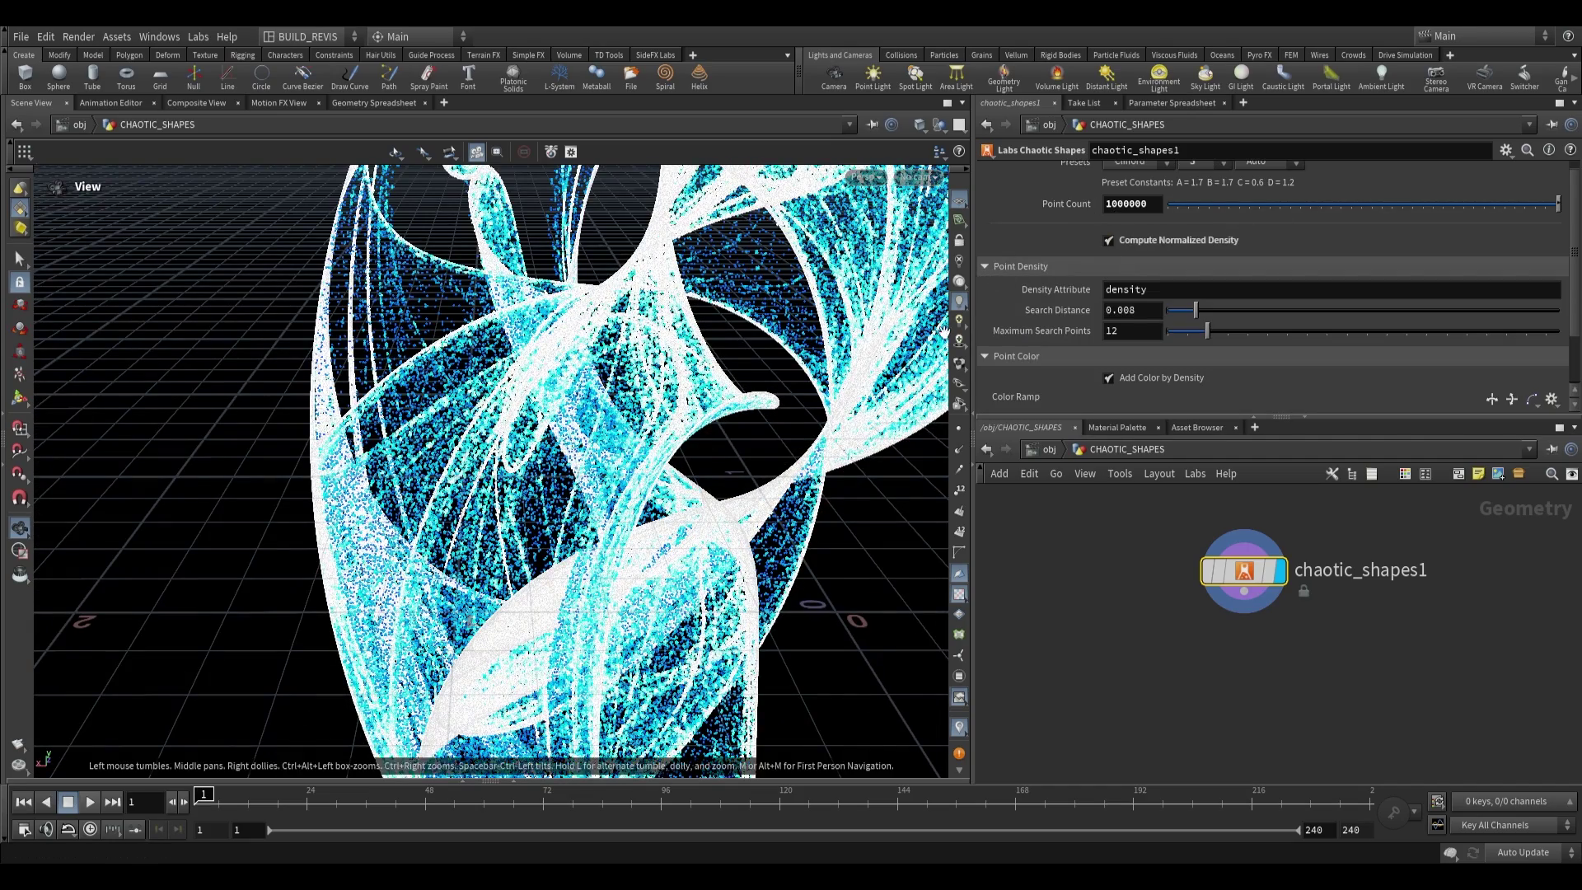
pyautogui.moveTo(766, 313); pyautogui.dragTo(676, 299)
pyautogui.scroll(1, 1031, 321)
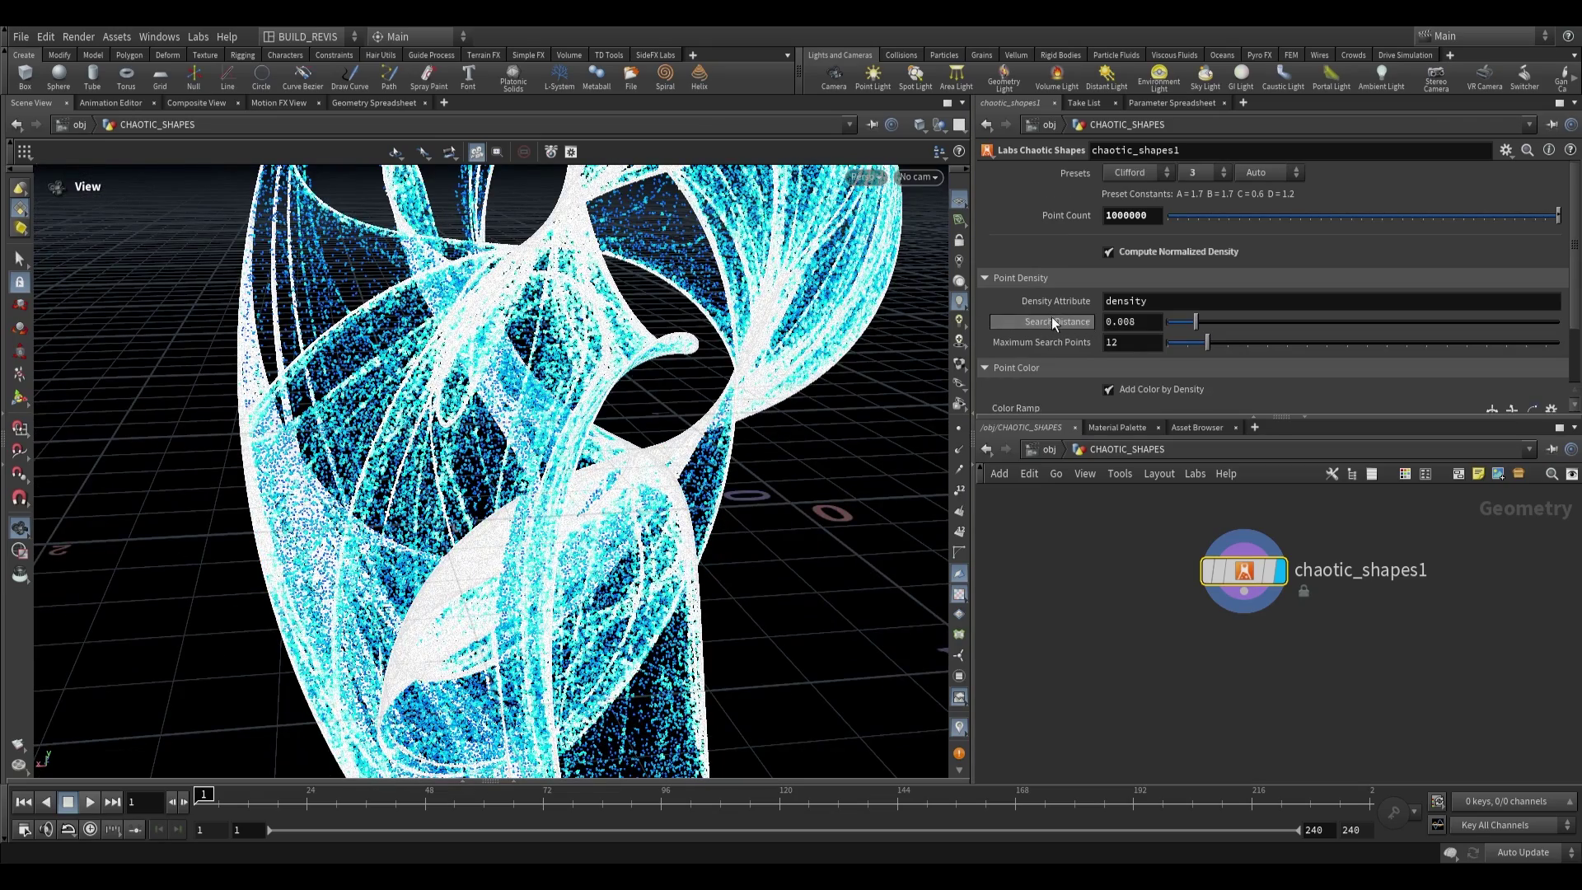
# - Set the point density's search distance to 0.003 and its maximum search points to 20
pyautogui.press('BackSpace')
pyautogui.write('3')
pyautogui.press('Return')
pyautogui.moveTo(577, 396); pyautogui.dragTo(536, 357)
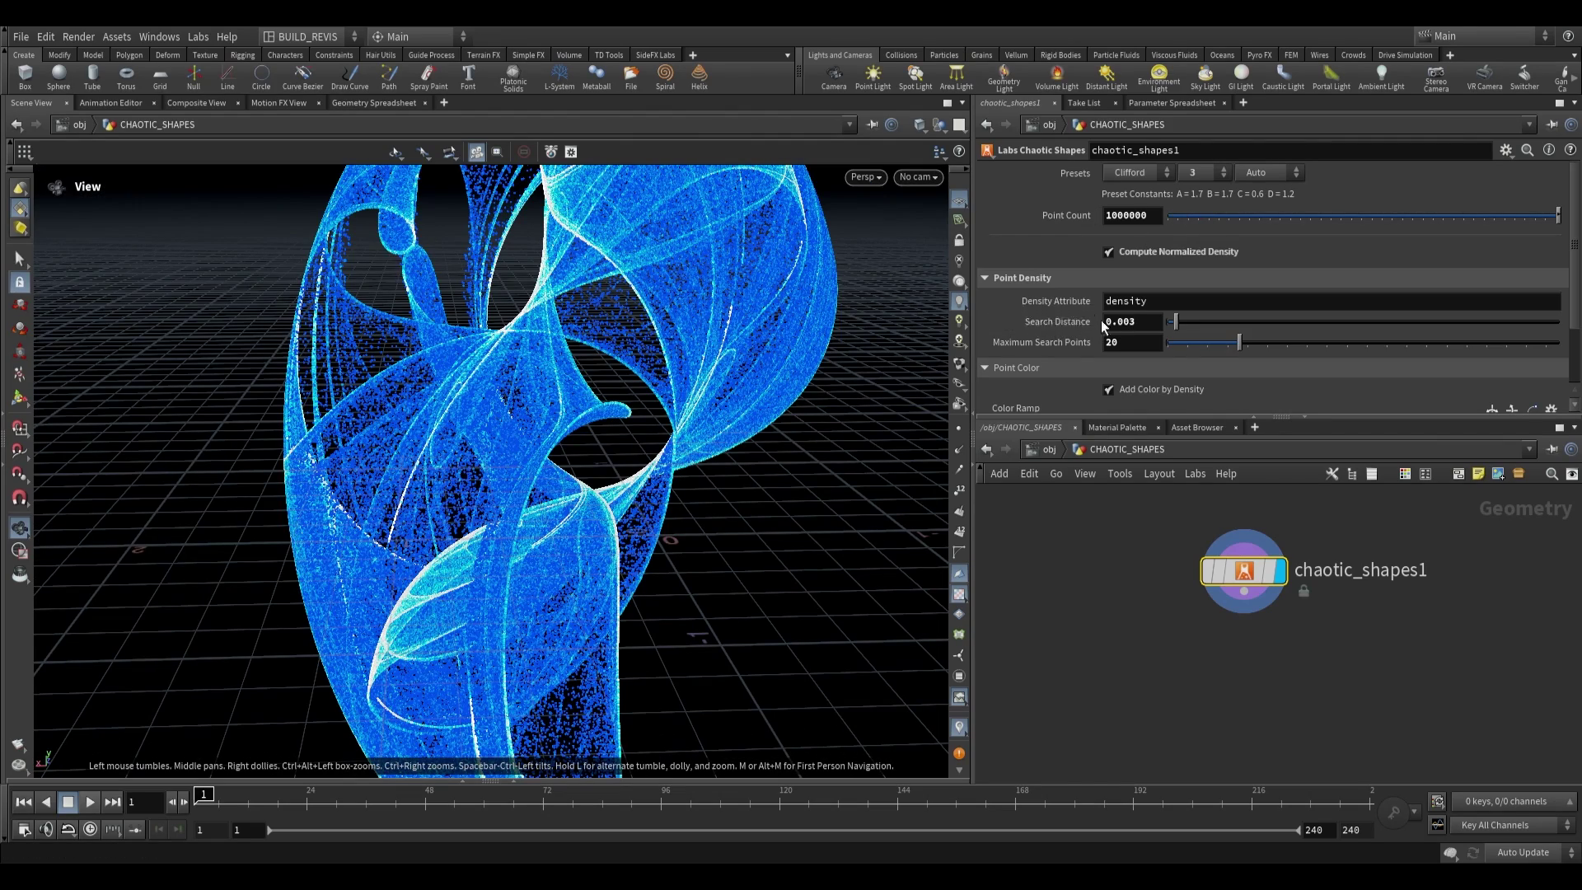
# - Try a density search distance of 0.01, and restore it to 0.003
pyautogui.moveTo(1137, 322); pyautogui.dragTo(1122, 322)
pyautogui.write('1')
pyautogui.press('Return')
pyautogui.moveTo(614, 380); pyautogui.dragTo(706, 375)
pyautogui.scroll(10, 706, 375)
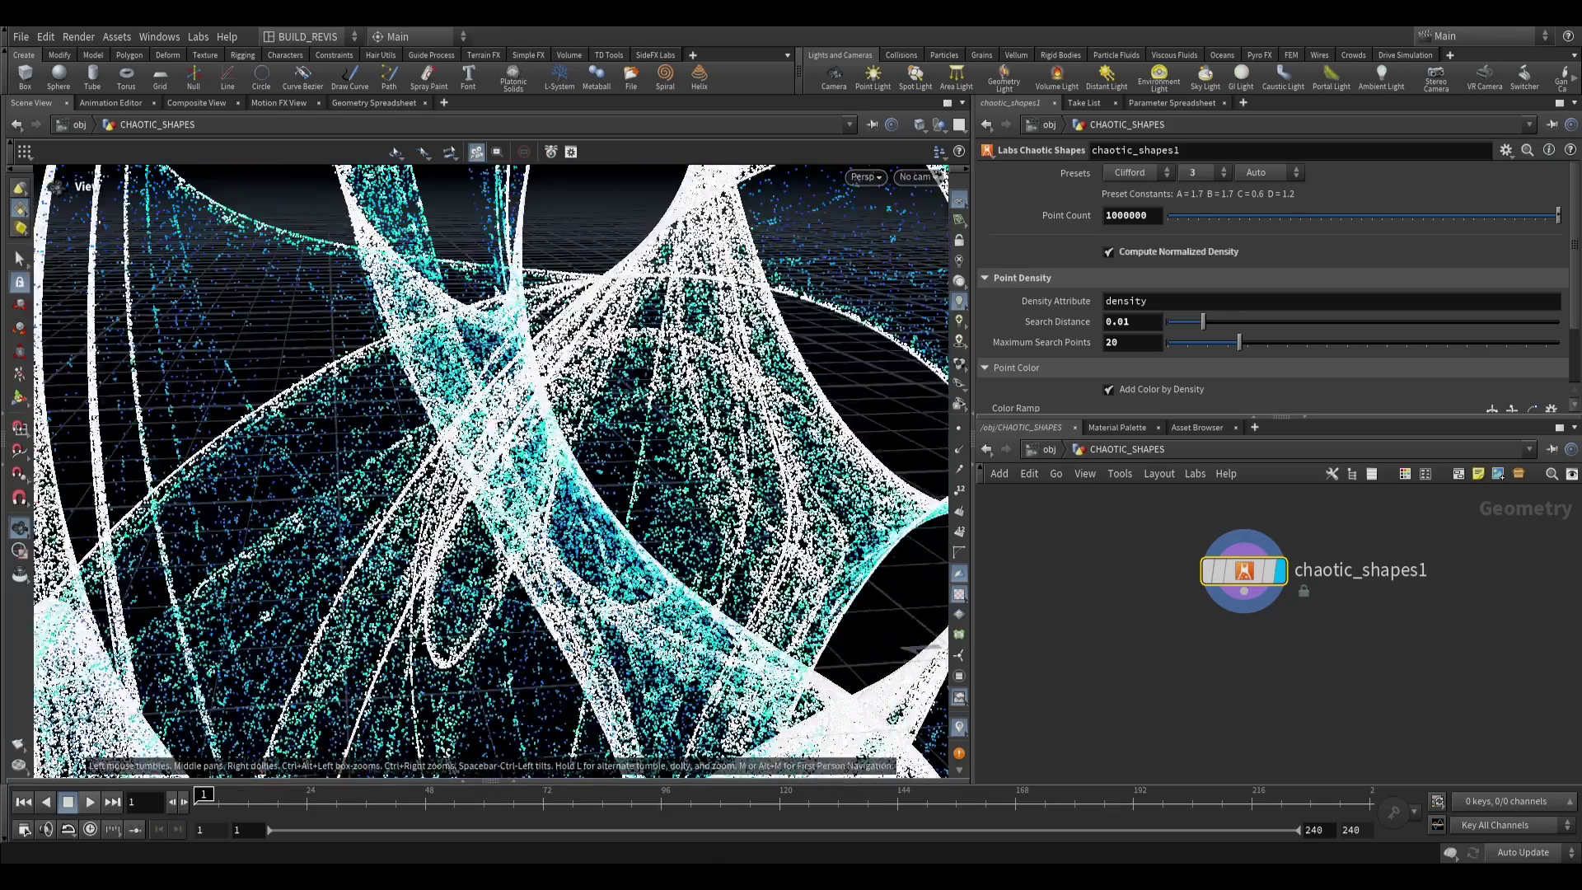
pyautogui.scroll(-5, 857, 338)
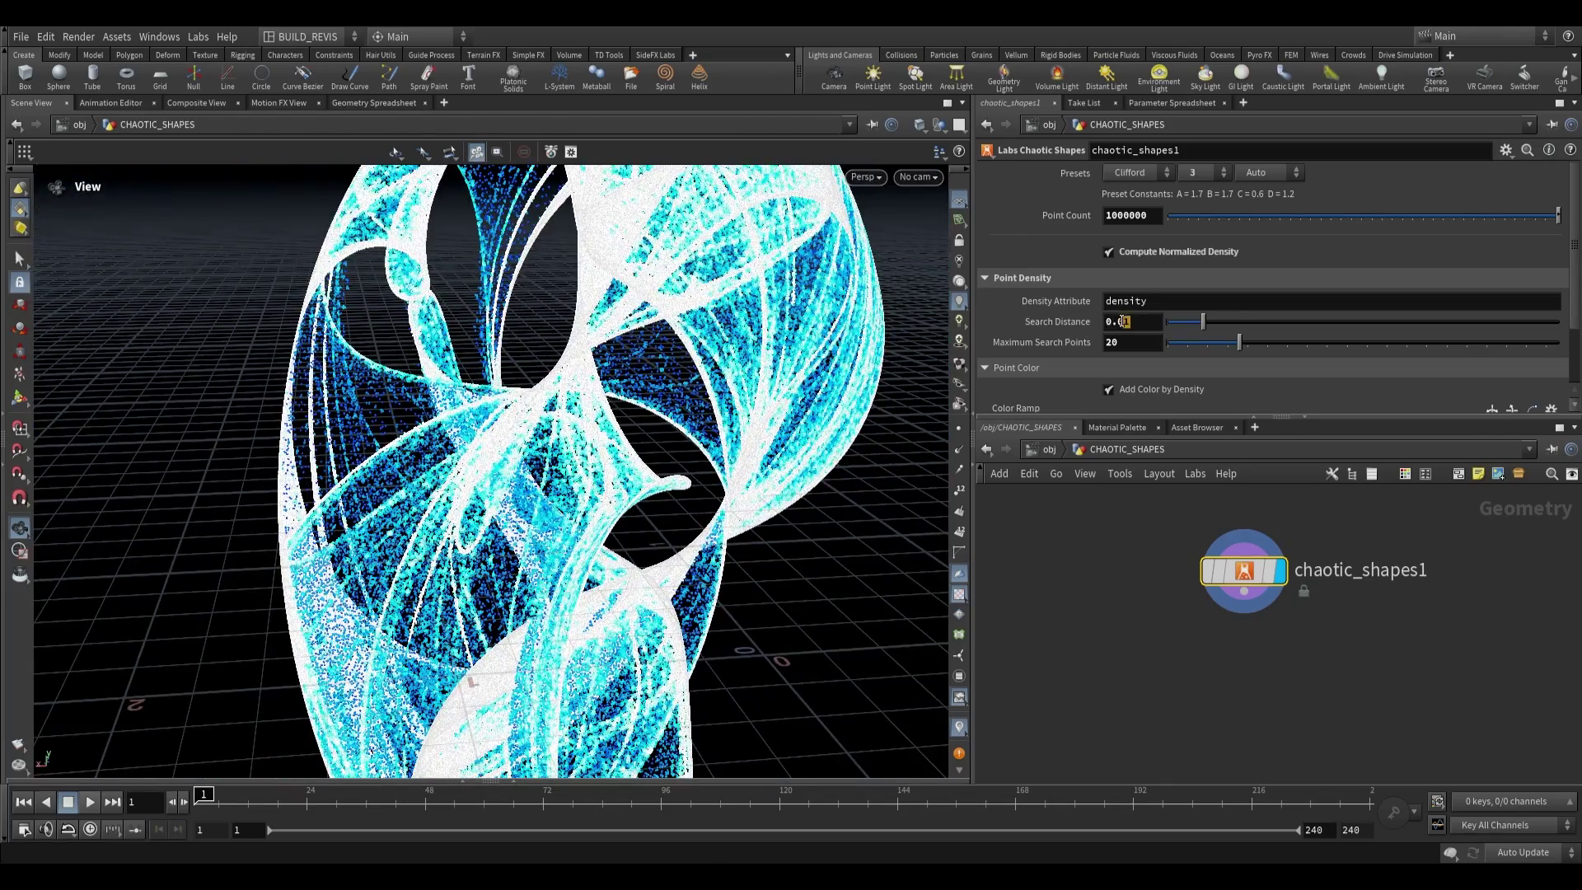
pyautogui.write('3')
pyautogui.press('Return')
pyautogui.moveTo(547, 483); pyautogui.dragTo(577, 355)
# - Try the Blackbody and Magma presets on the point color ramp
pyautogui.scroll(-3, 1035, 332)
pyautogui.click(1552, 330)
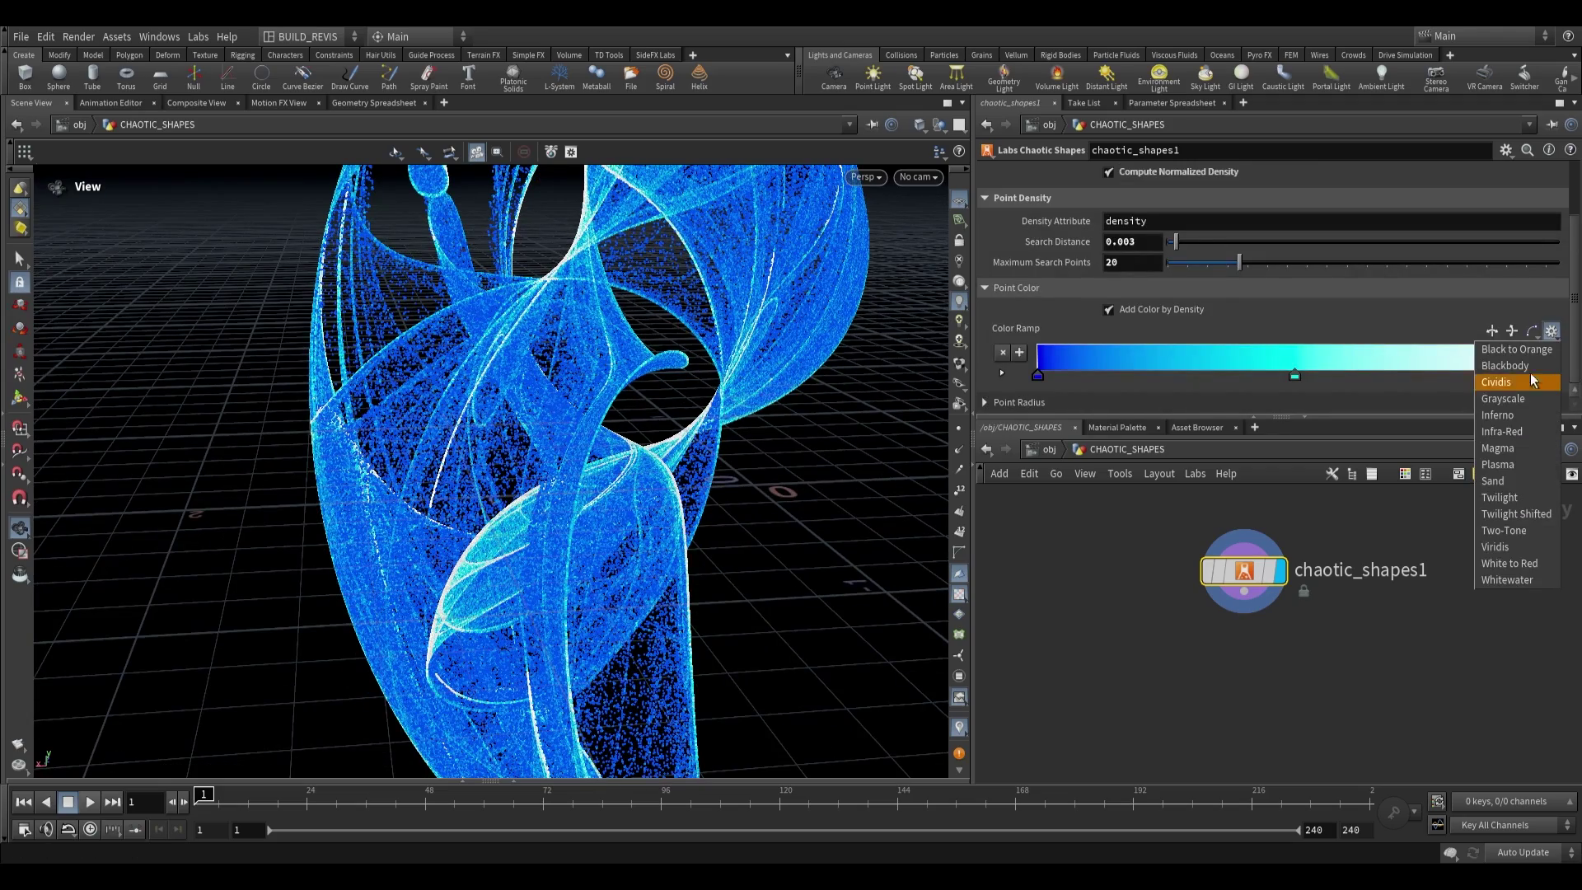
pyautogui.click(1546, 382)
pyautogui.click(1552, 331)
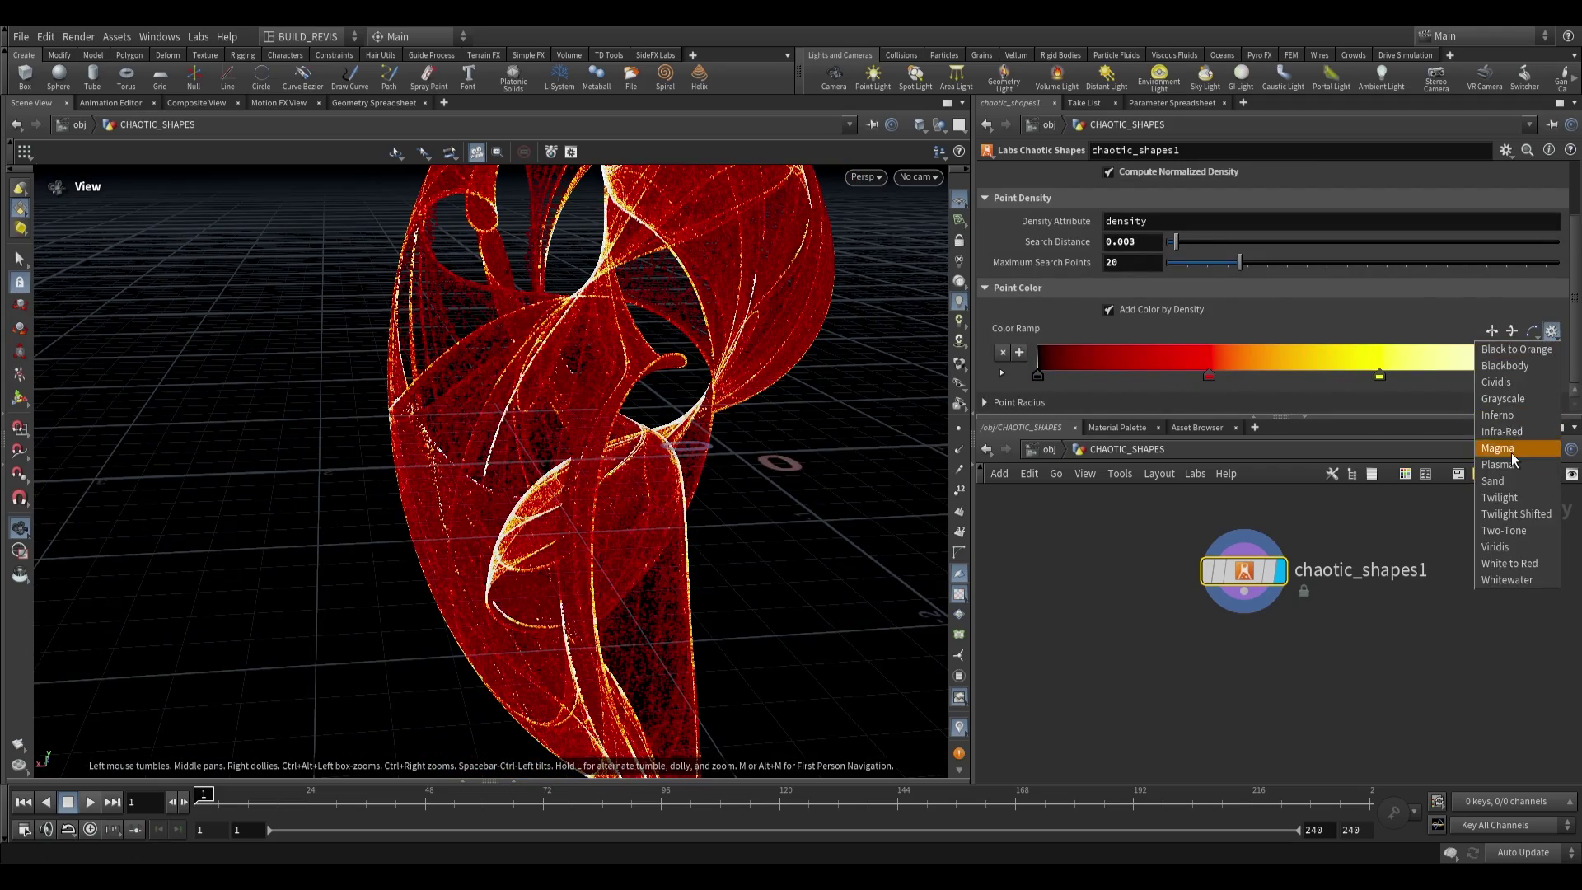
pyautogui.click(1509, 460)
pyautogui.moveTo(653, 335); pyautogui.dragTo(742, 276)
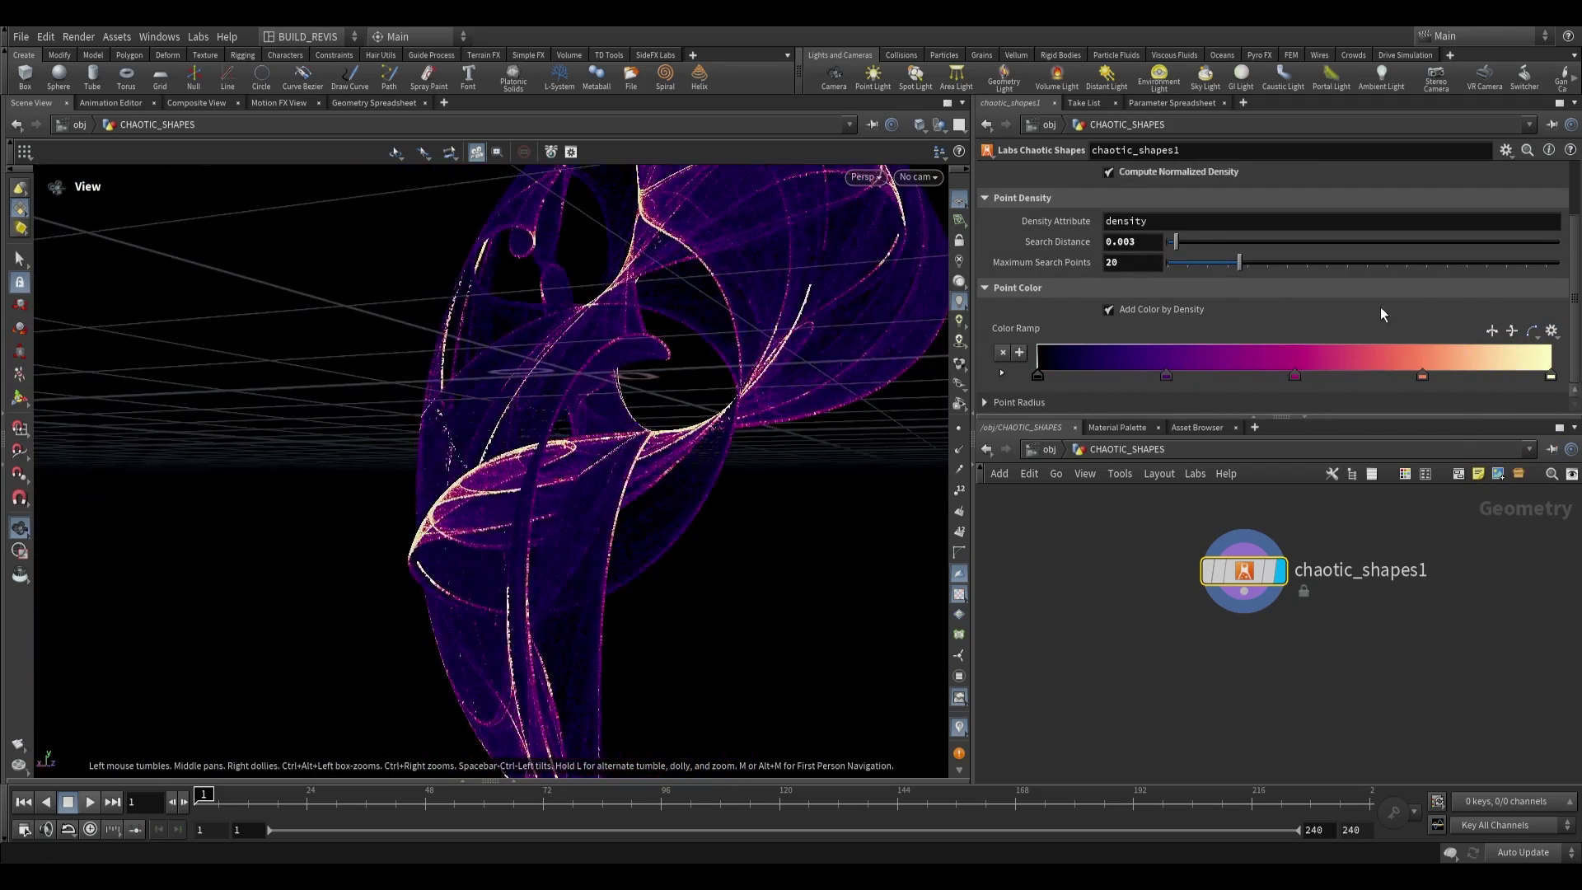
# - Show the Point Radius settings and enable Add Pscale by Density
pyautogui.click(1027, 294)
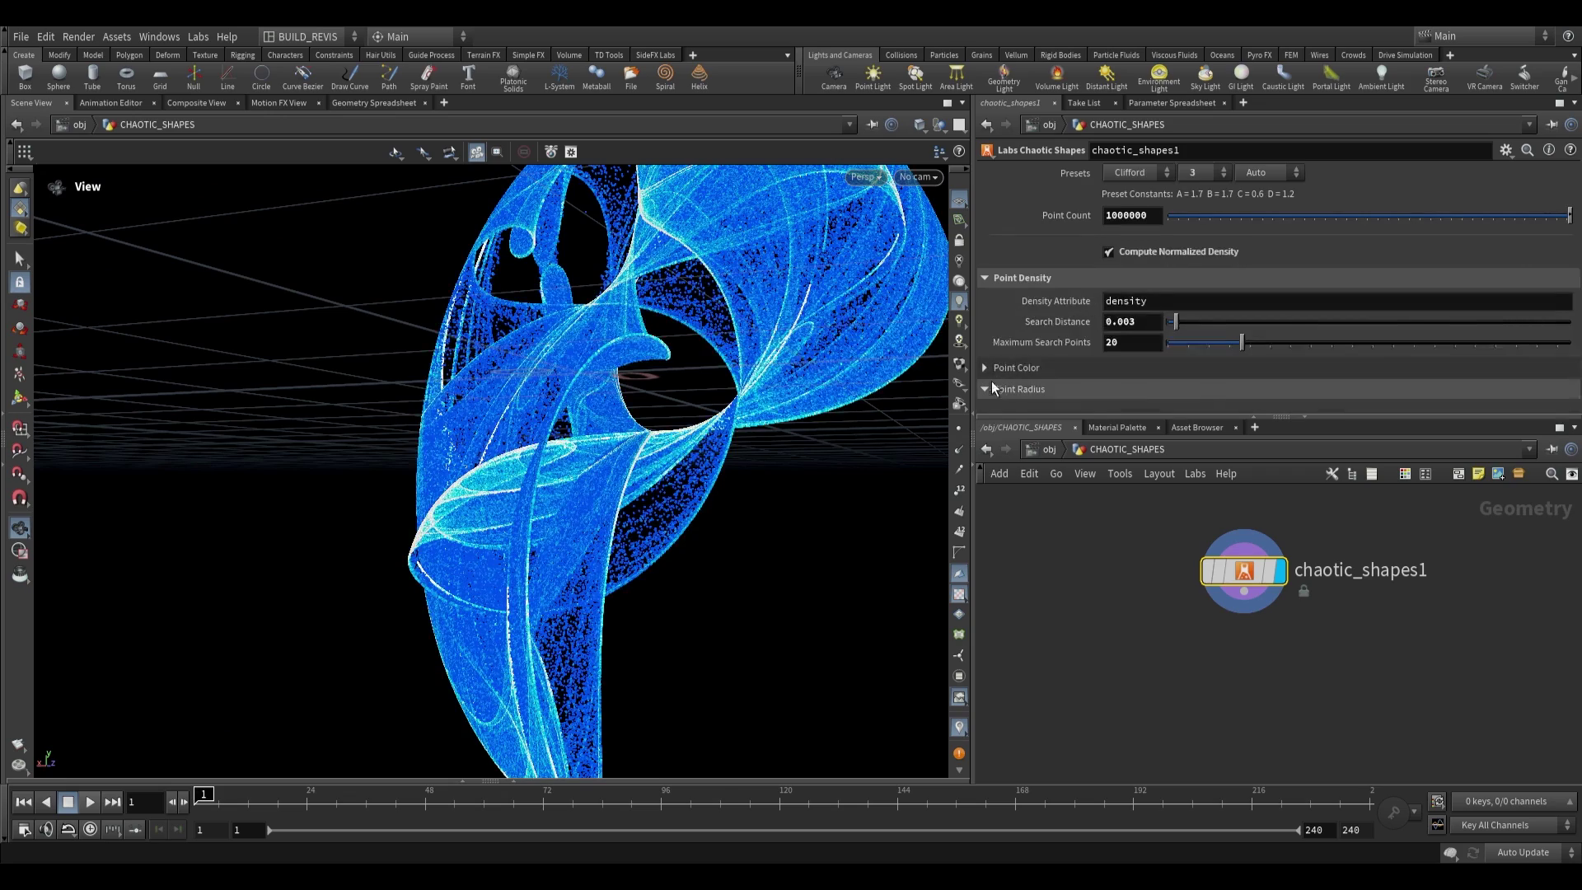
pyautogui.click(1026, 384)
pyautogui.scroll(-1, 1031, 379)
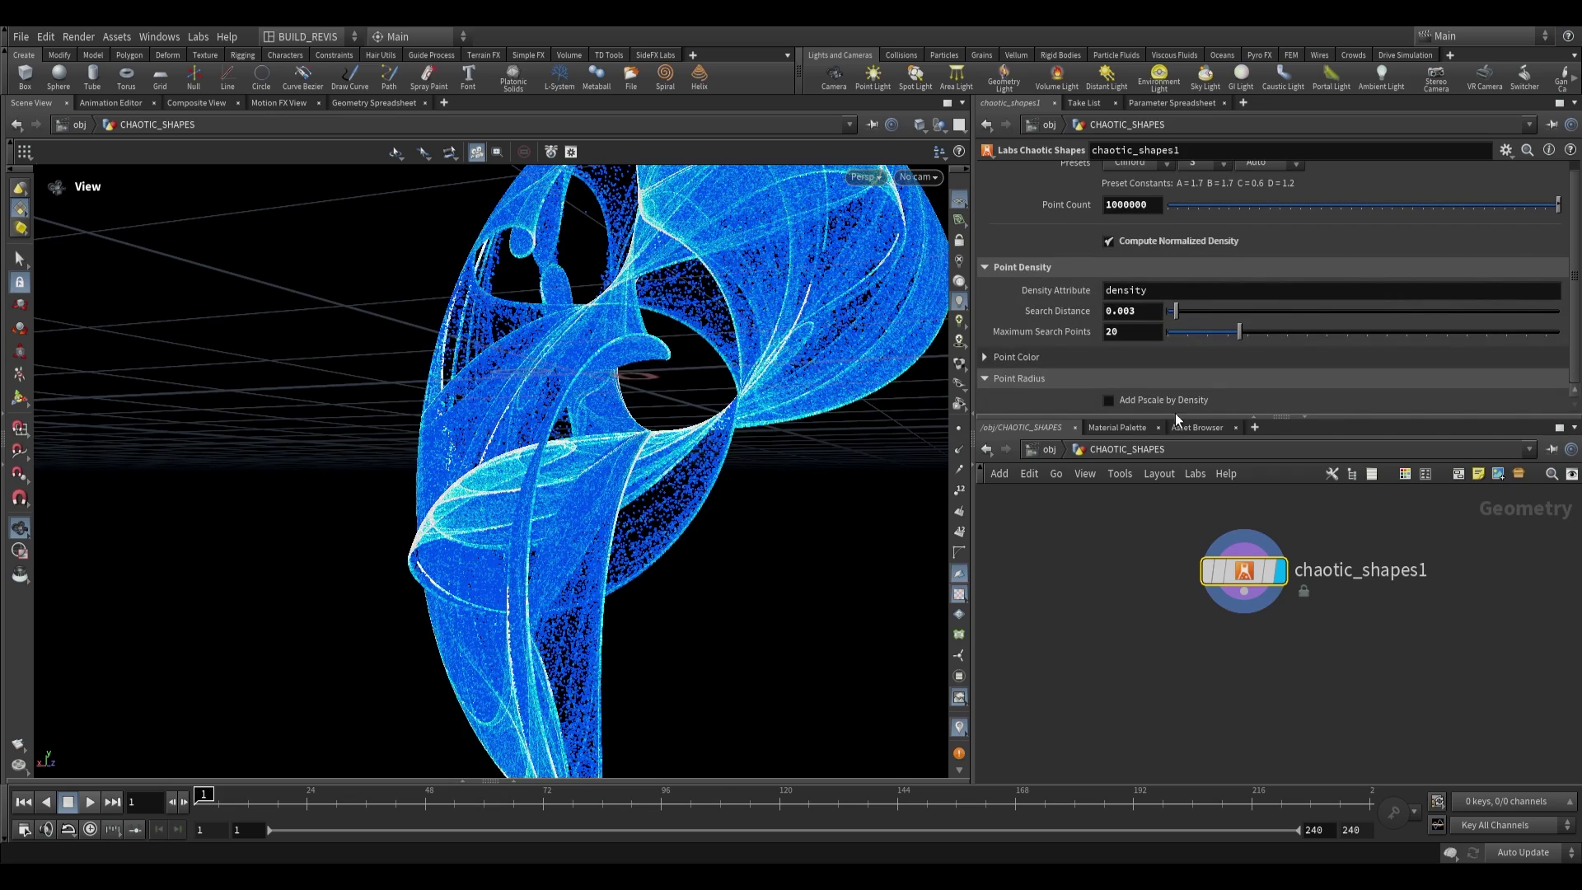
pyautogui.click(1109, 401)
pyautogui.scroll(-1, 1089, 368)
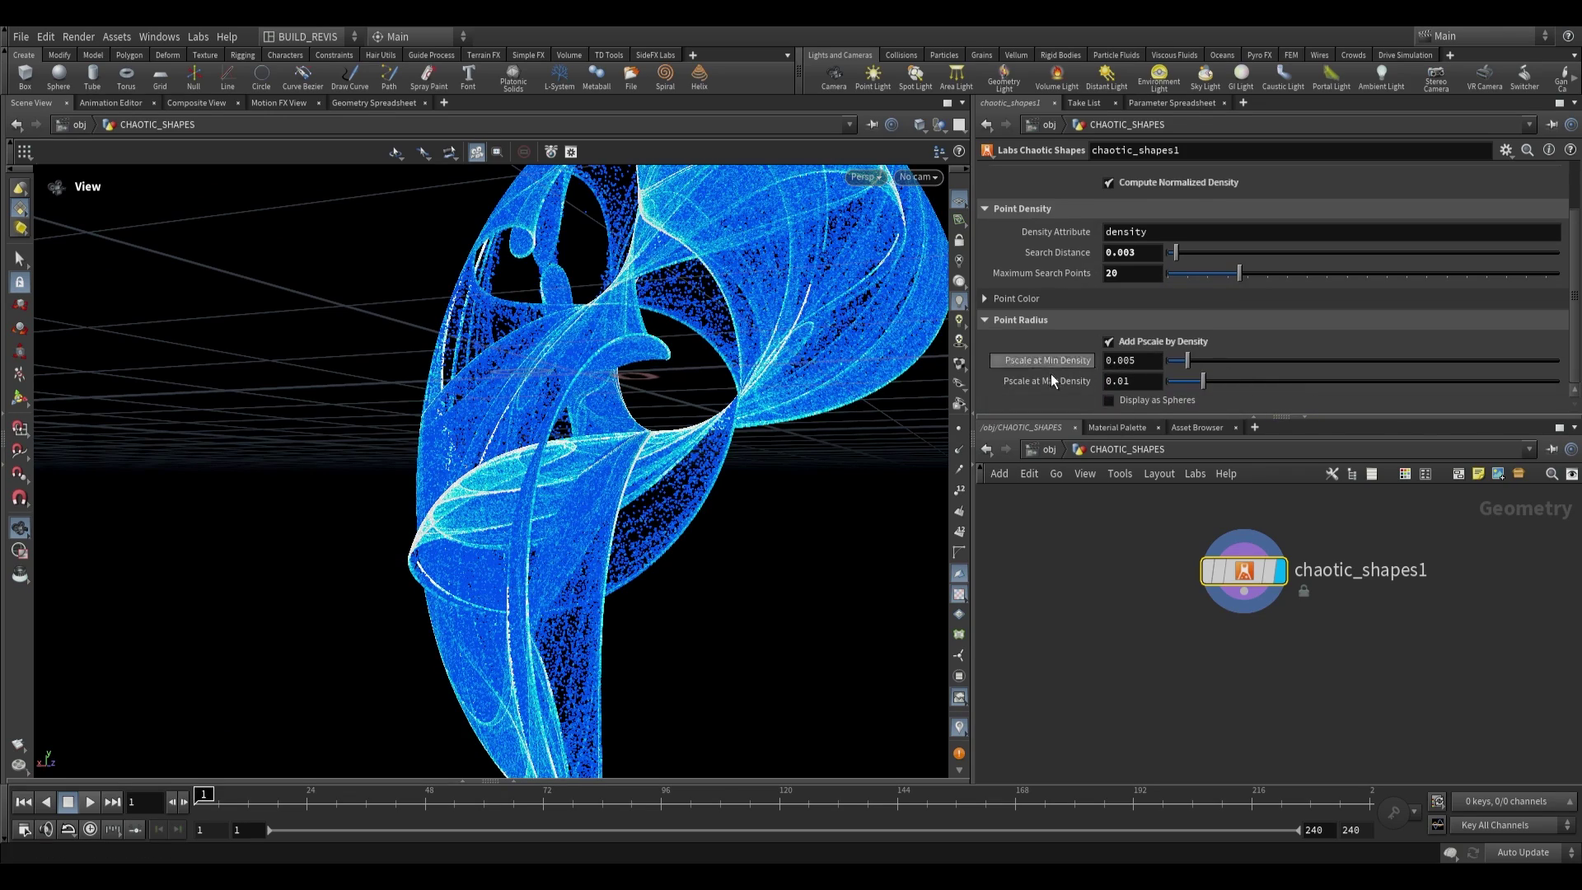
# - Try displaying the density-scaled points as spheres and inspect them up close
pyautogui.moveTo(590, 314); pyautogui.dragTo(605, 333)
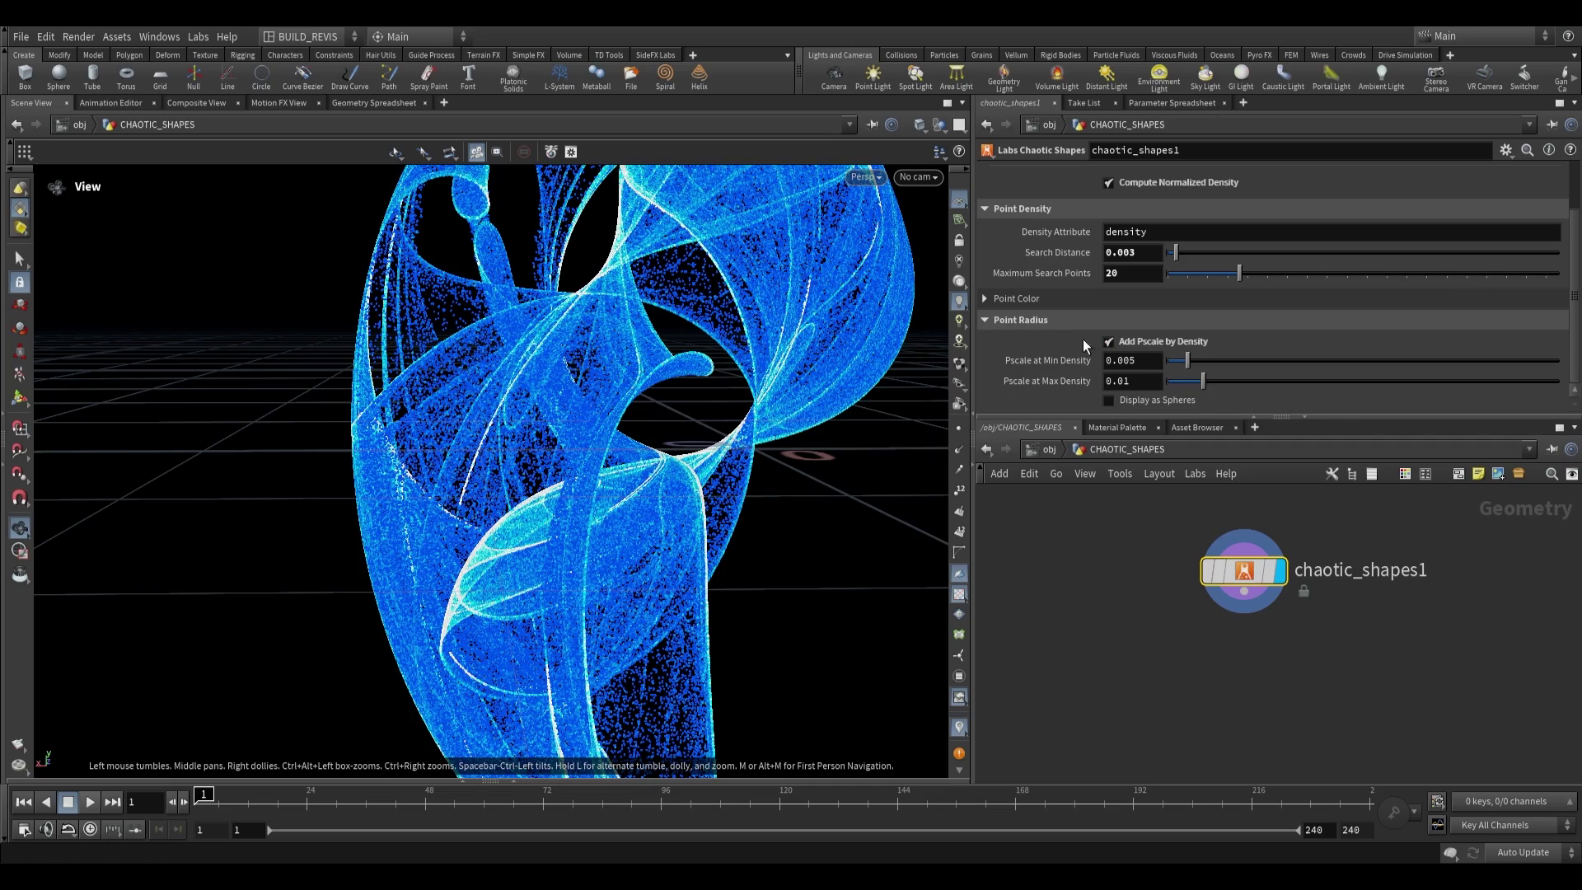
pyautogui.click(1108, 400)
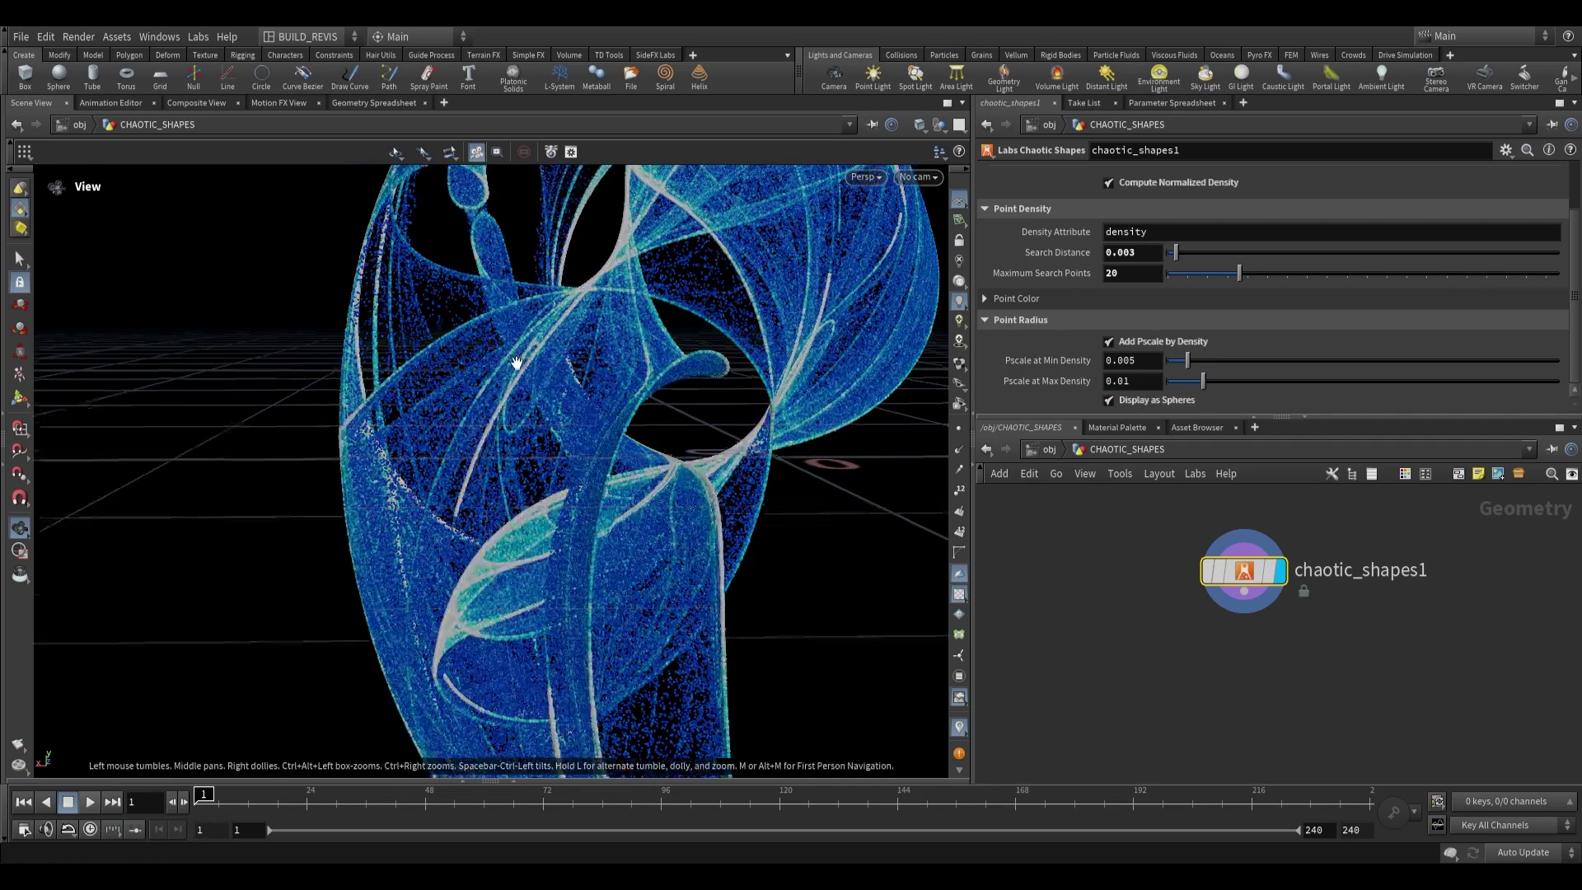
pyautogui.scroll(10, 595, 354)
pyautogui.scroll(-10, 595, 354)
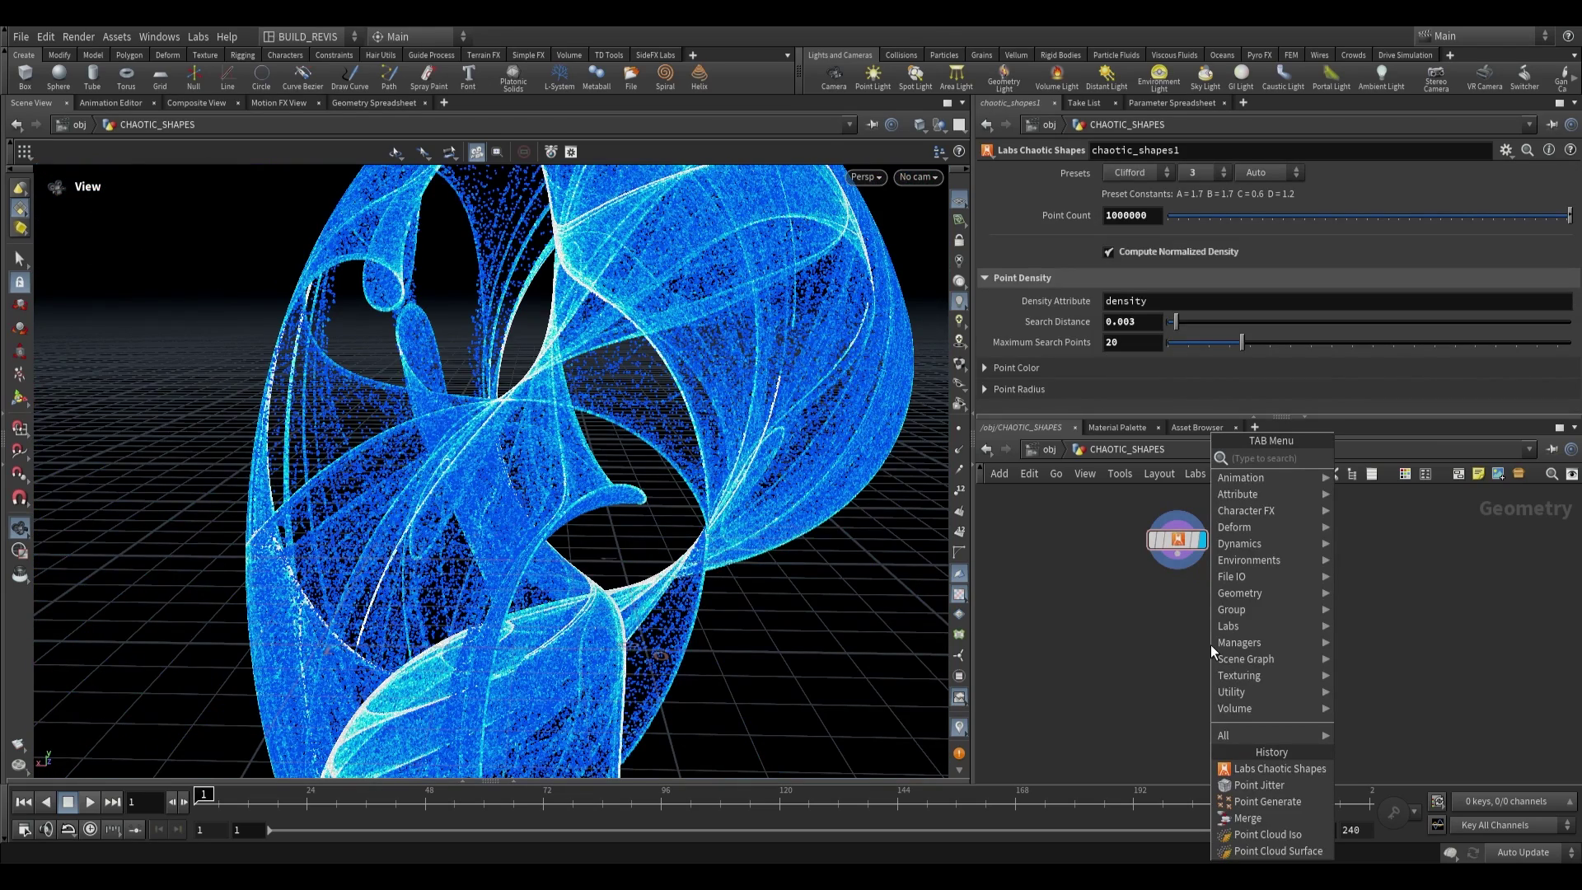
# - Add a Point Cloud Normal node, wire it below chaotic_shapes1 and display its result
pyautogui.write('point cloud norm')
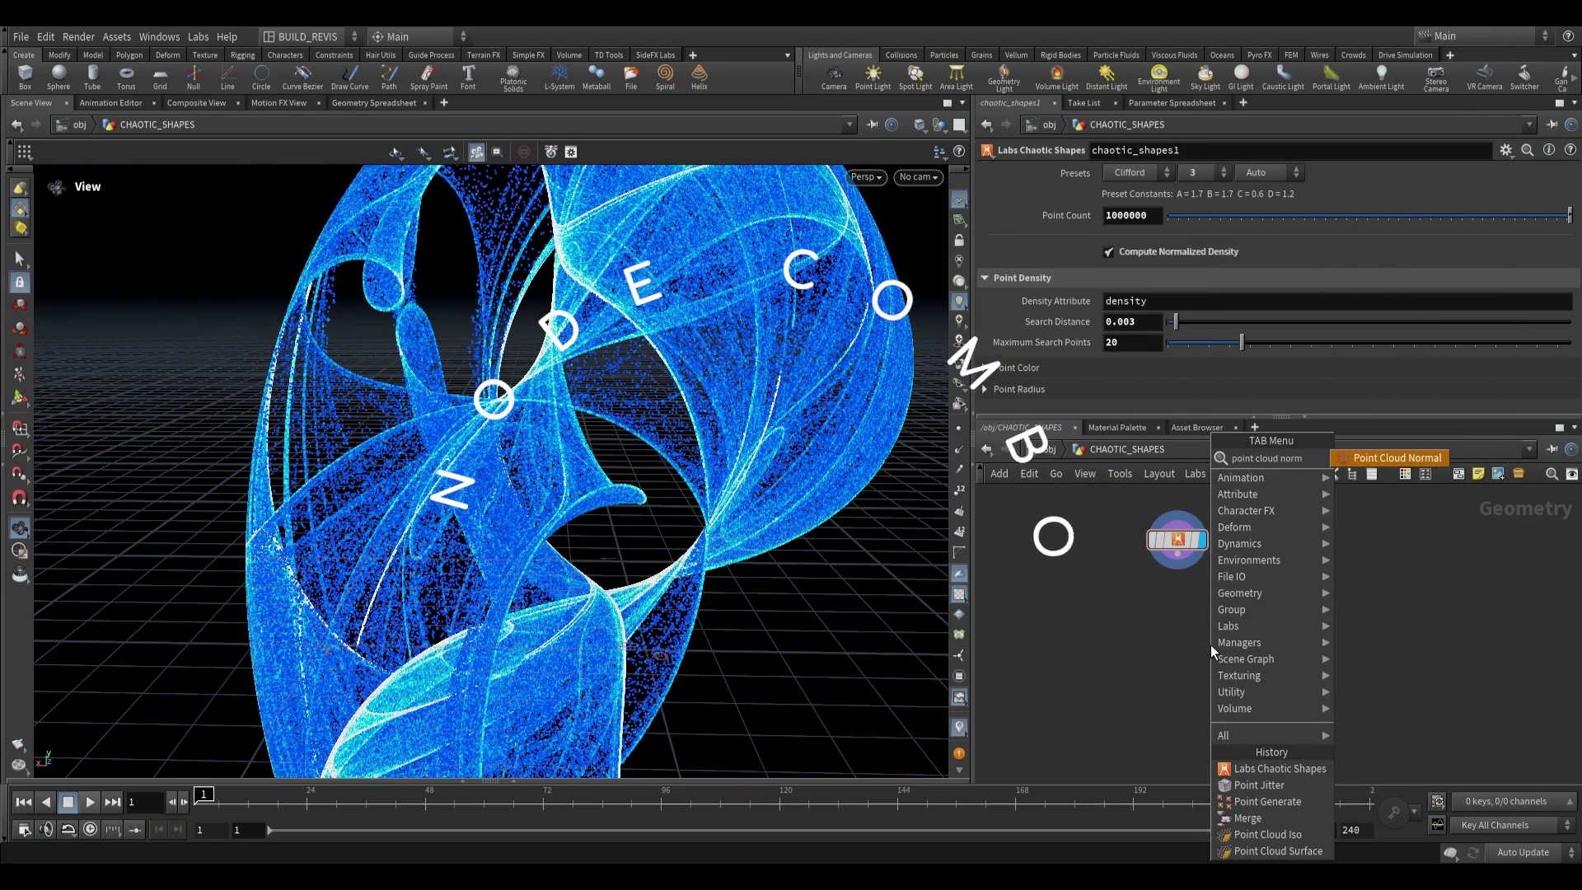
pyautogui.press('Down')
pyautogui.press('Return')
pyautogui.click(1212, 645)
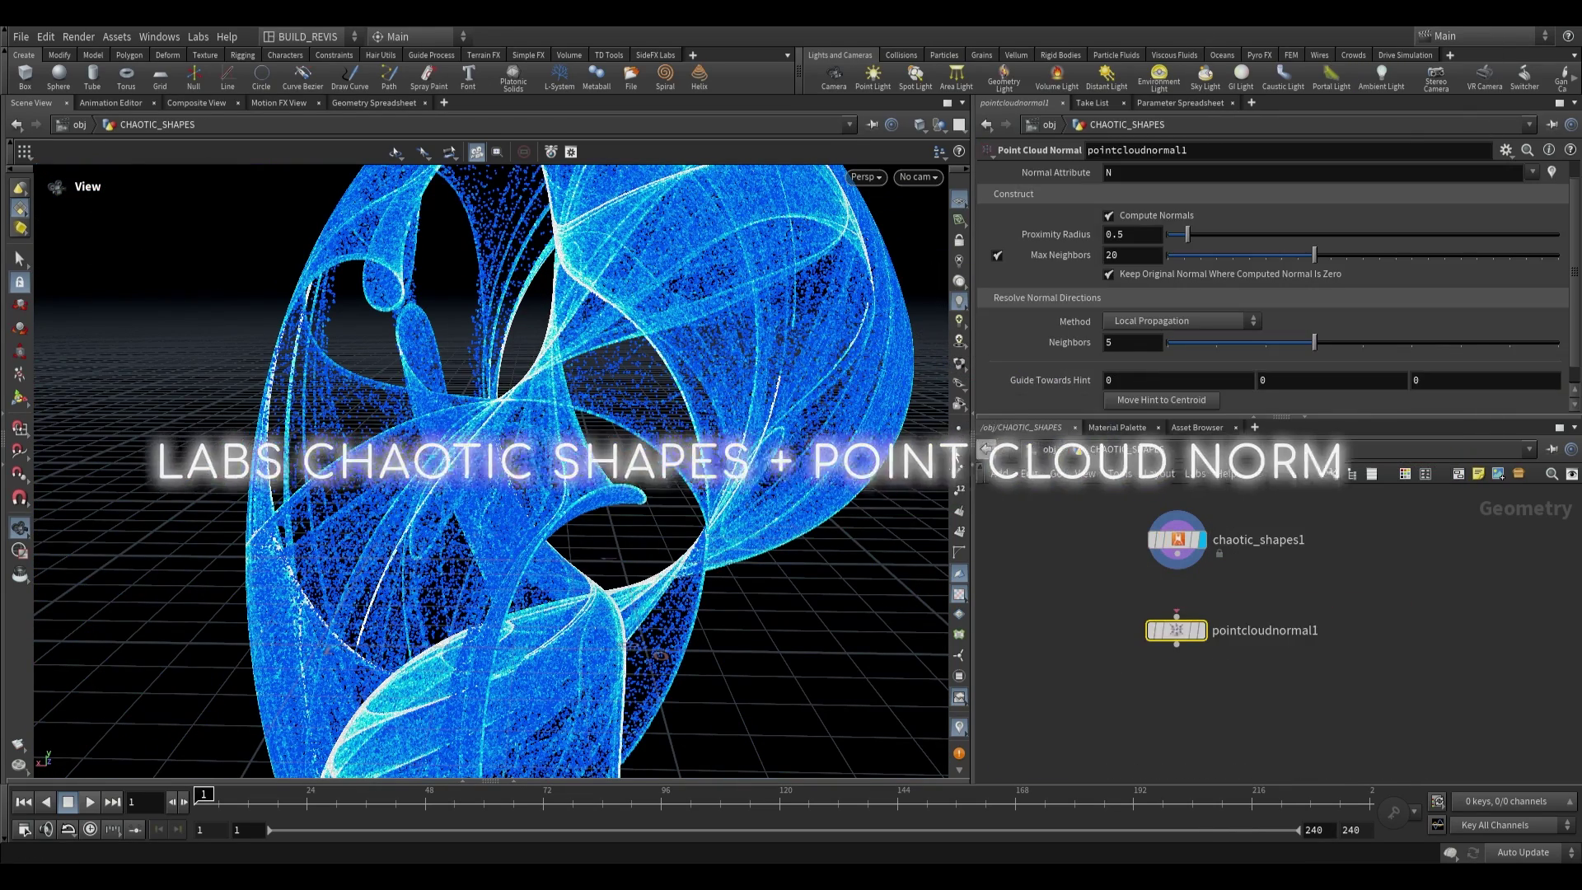
pyautogui.moveTo(725, 330); pyautogui.dragTo(660, 269)
pyautogui.moveTo(554, 319); pyautogui.dragTo(587, 351)
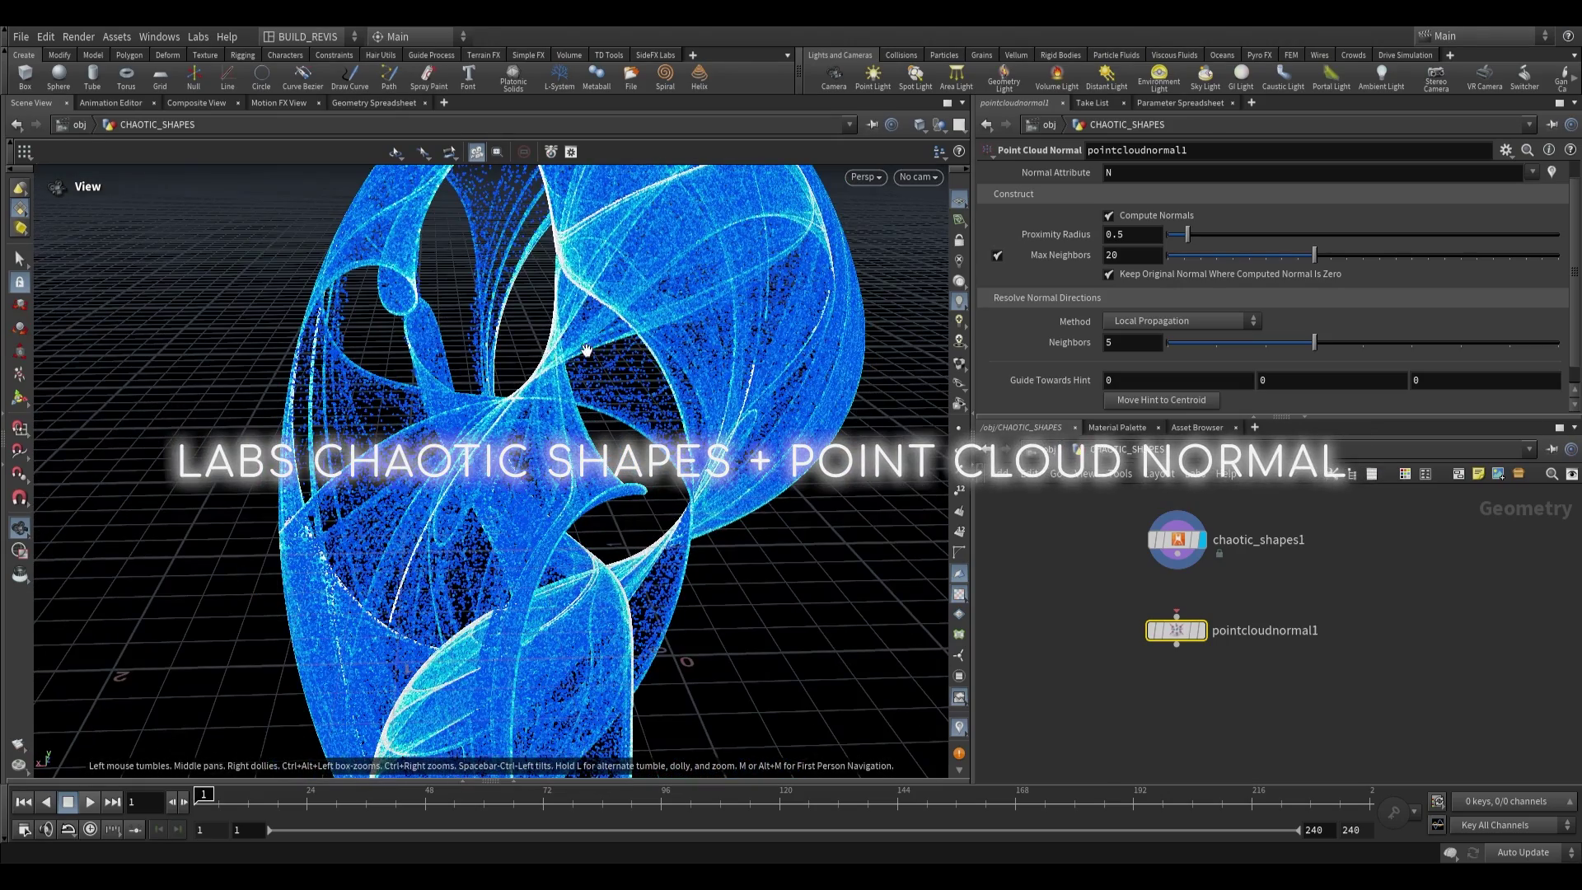
pyautogui.moveTo(1178, 554); pyautogui.dragTo(1177, 617)
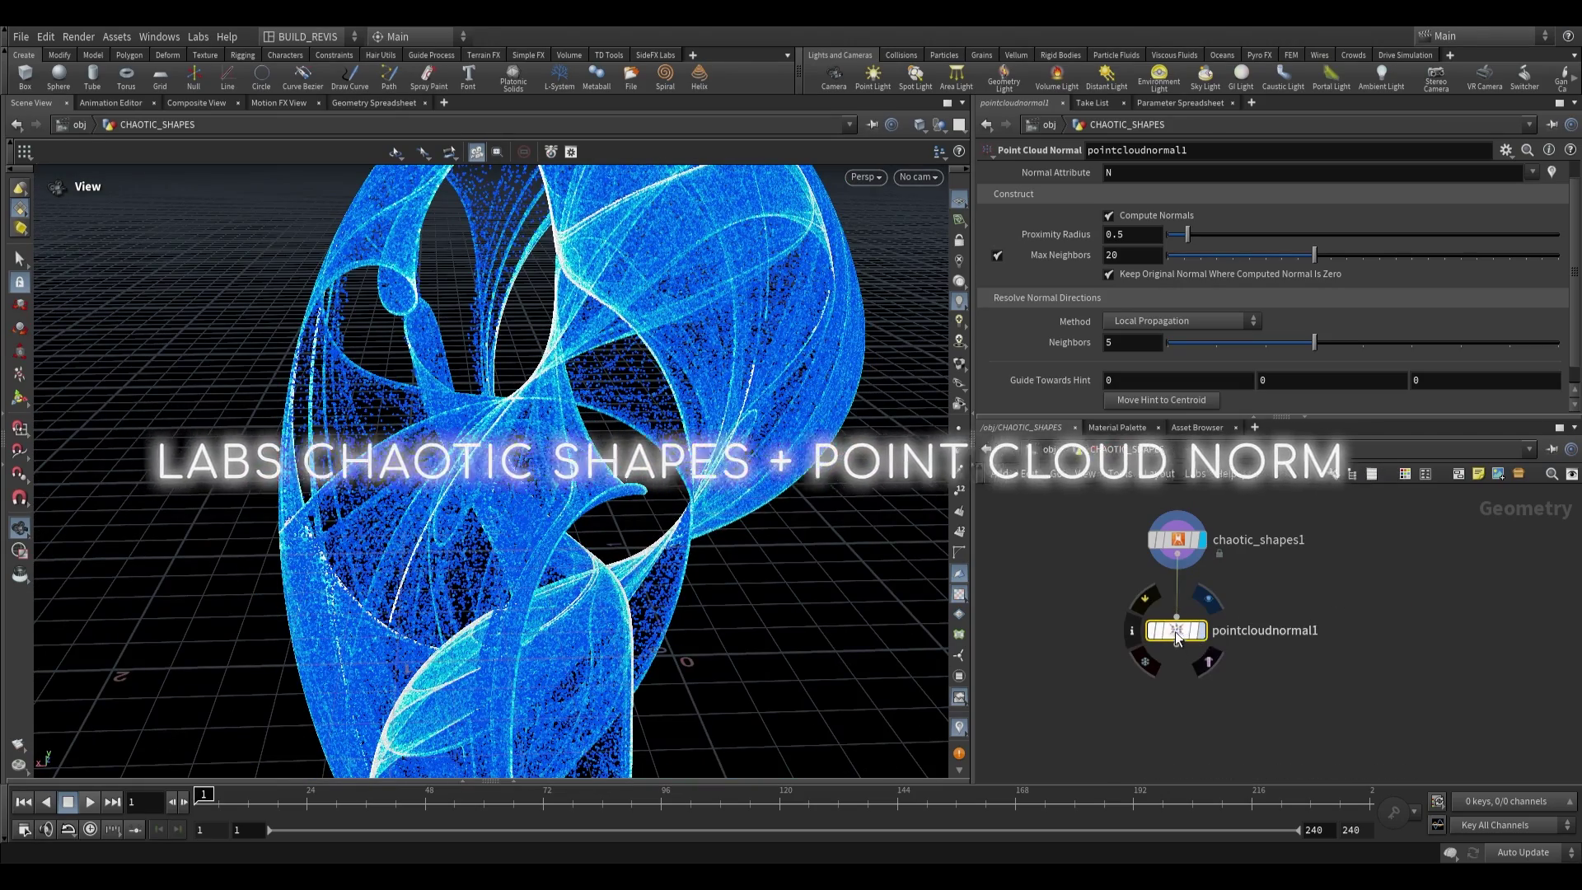
pyautogui.click(1200, 631)
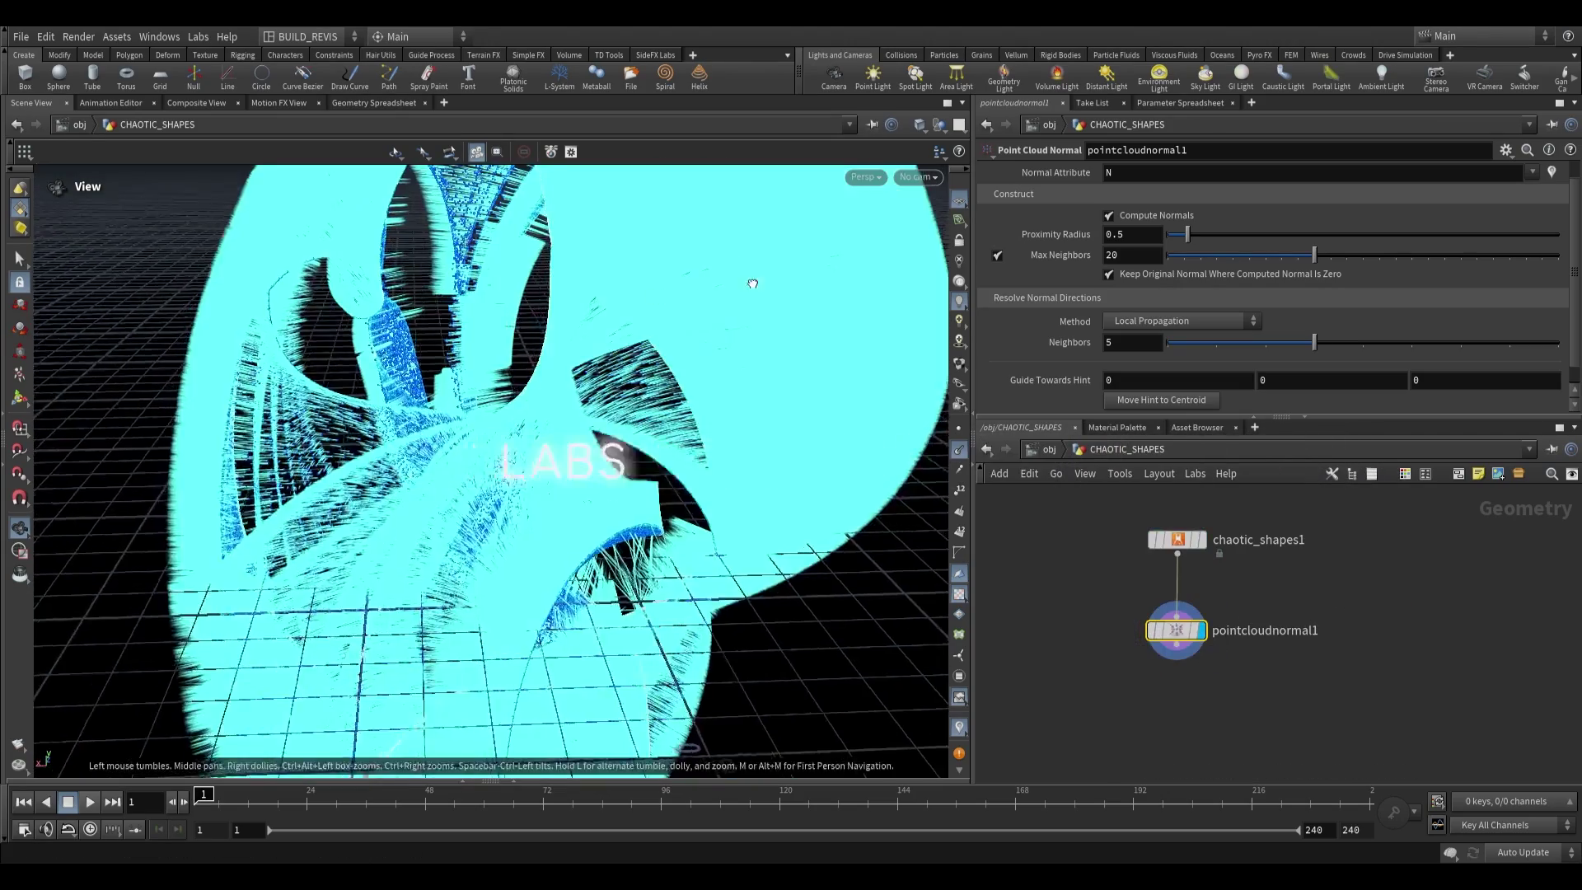
# - Inspect the computed point normals on the attractor and hide the normals display
pyautogui.moveTo(752, 284); pyautogui.dragTo(948, 455)
pyautogui.click(959, 450)
pyautogui.moveTo(738, 455); pyautogui.dragTo(528, 368)
# - Add a Copy to Points node below pointcloudnormal1 in the network
pyautogui.moveTo(1433, 676); pyautogui.dragTo(1361, 637, button='middle')
pyautogui.press('Tab')
pyautogui.write('copy to')
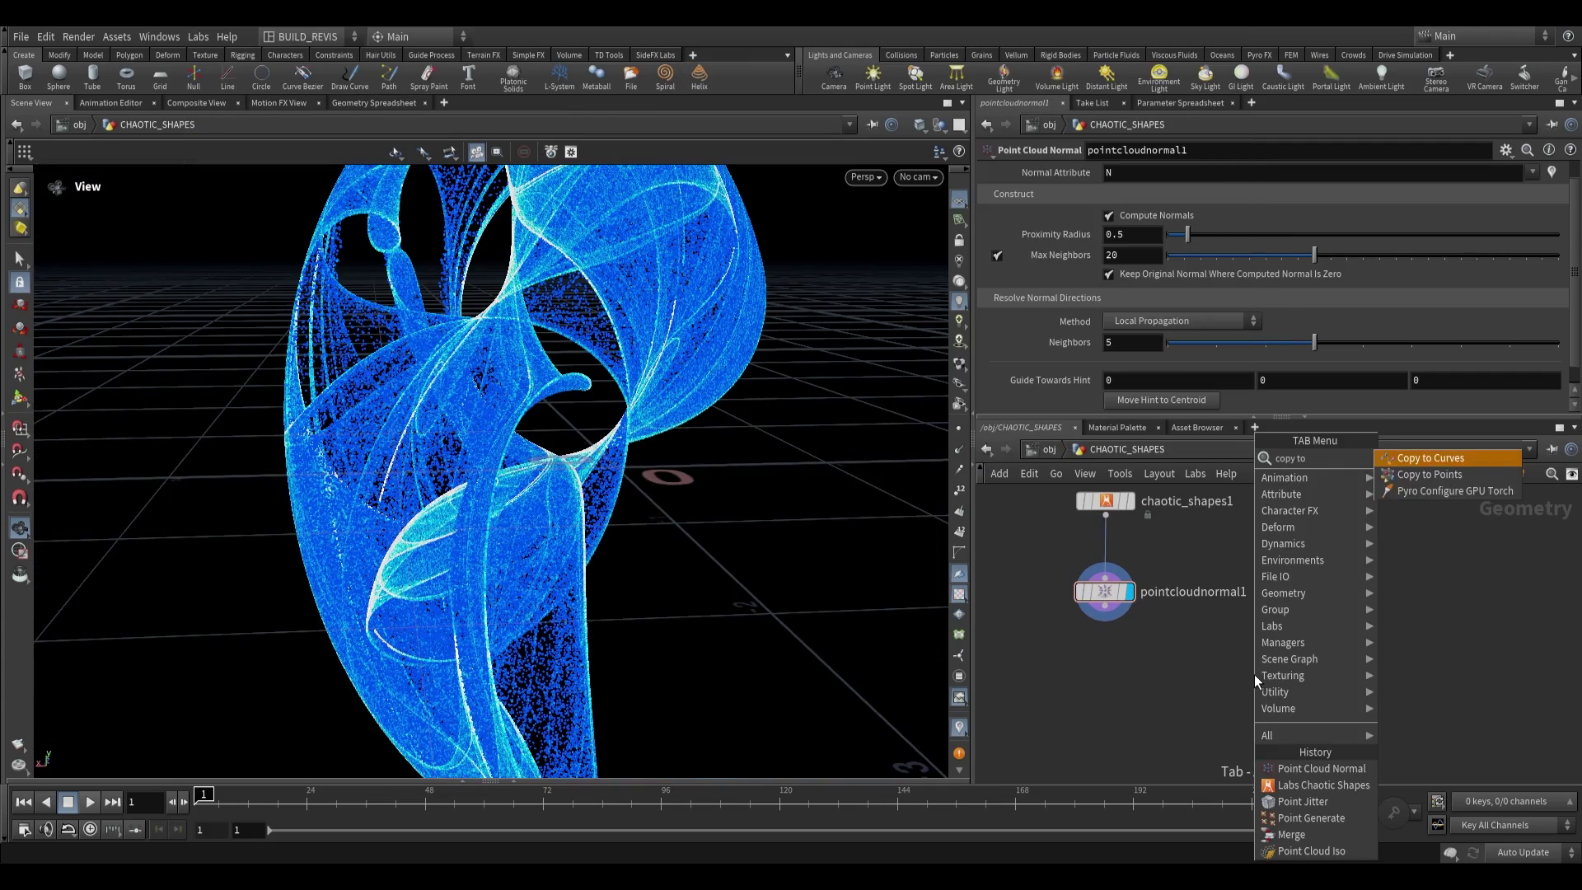
pyautogui.press('Down')
pyautogui.press('Return')
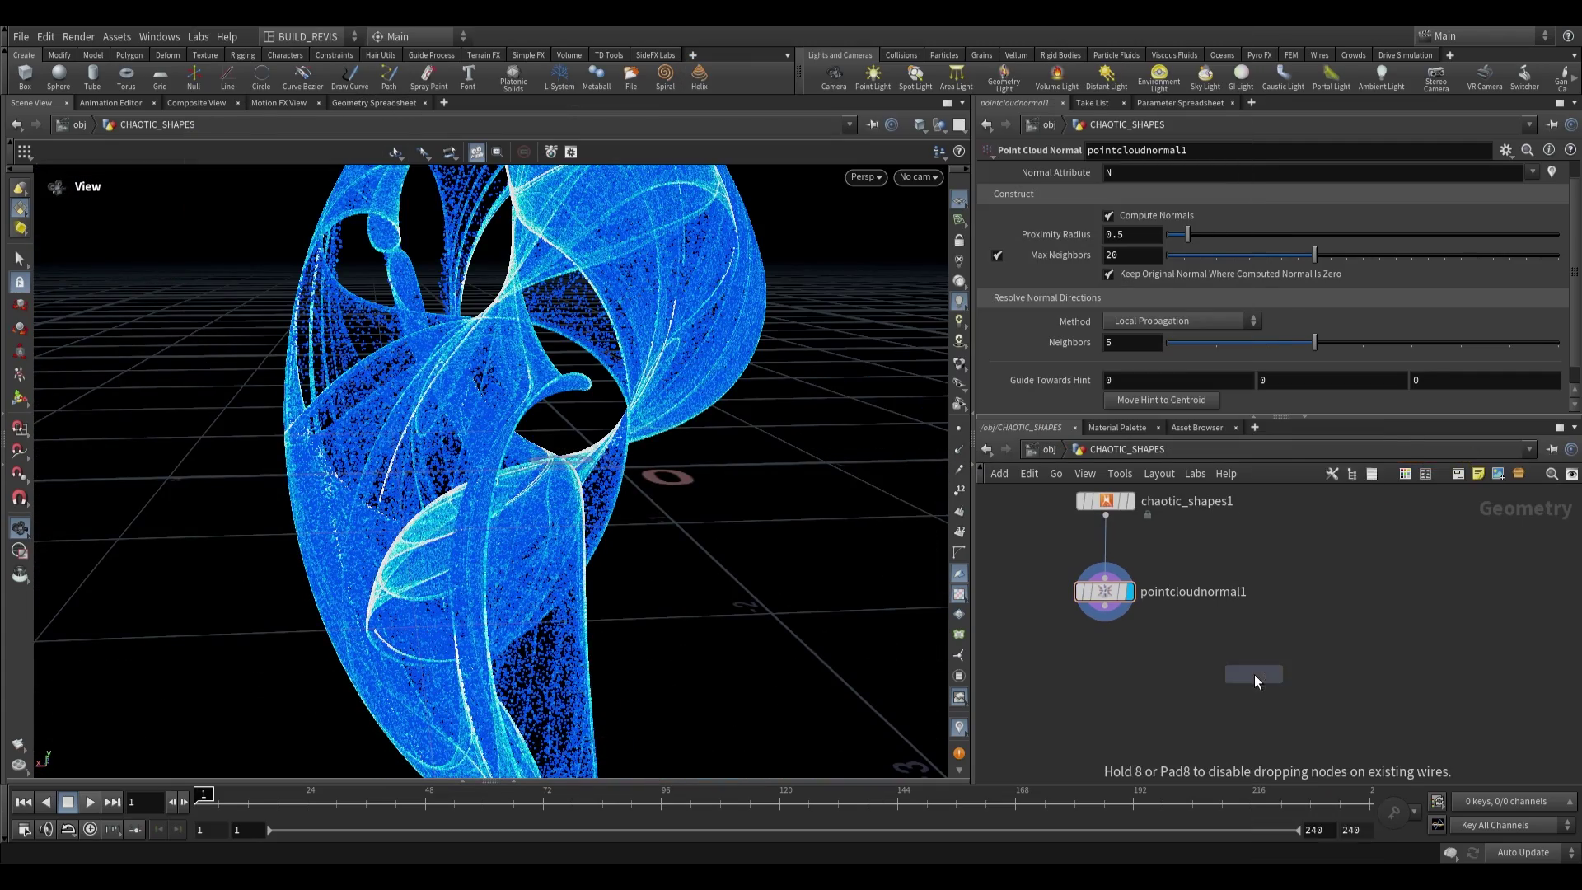
pyautogui.click(1196, 689)
# - Add a Line node with a length of 0.2 and copy it onto the attractor points through copytopoints1
pyautogui.press('Tab')
pyautogui.write('li')
pyautogui.press('Return')
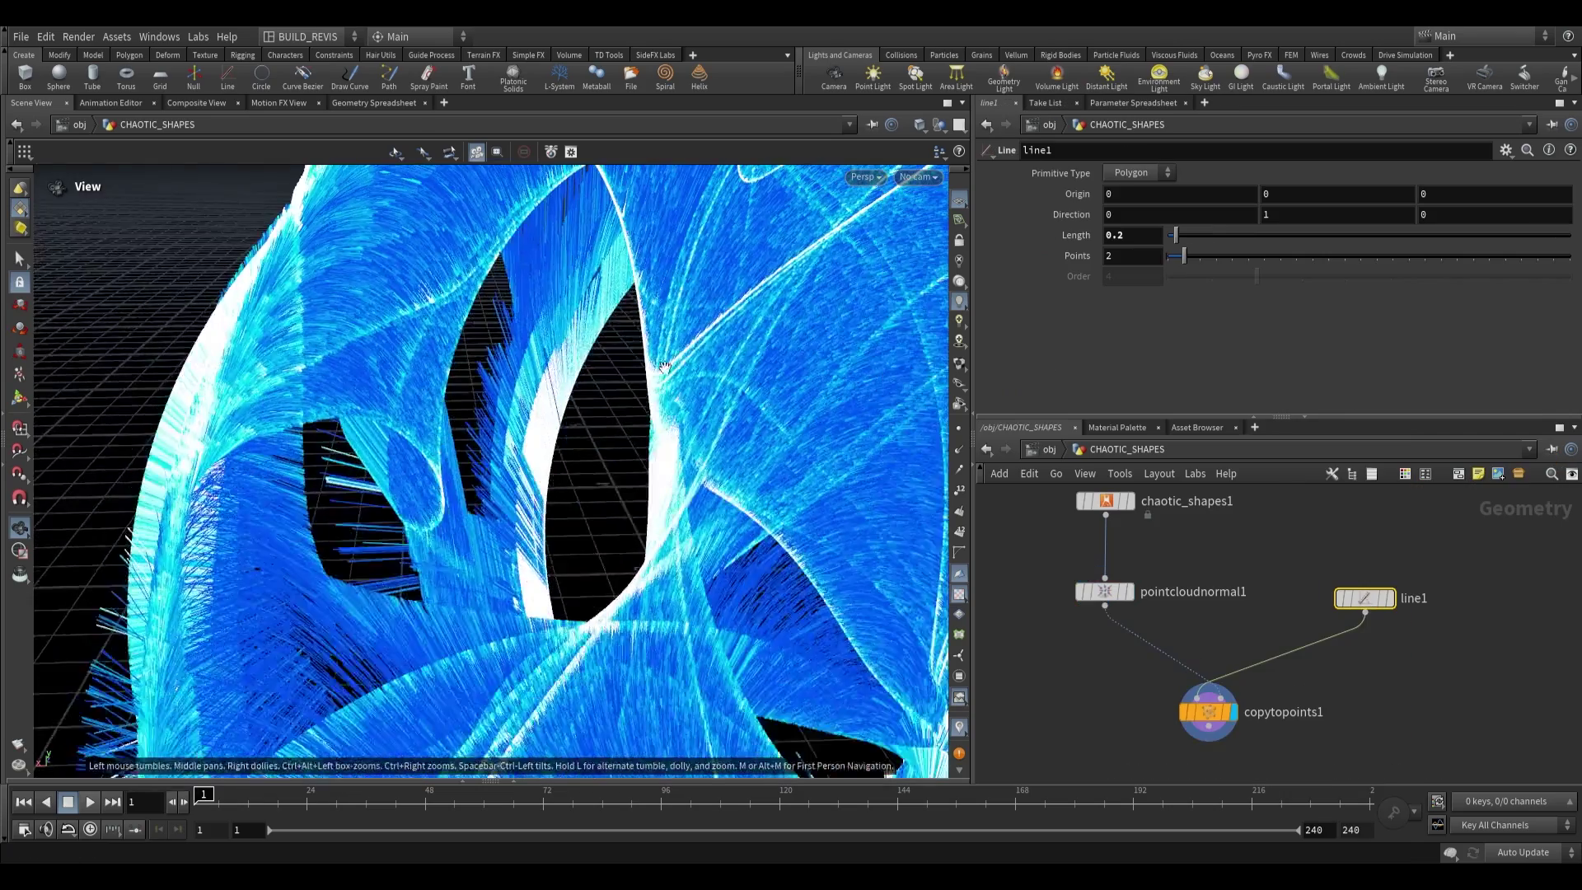
pyautogui.moveTo(494, 371); pyautogui.dragTo(626, 329)
# - Set the line's direction to 0, 0, 1 and inspect the copied lines around the shape
pyautogui.doubleClick(1292, 216)
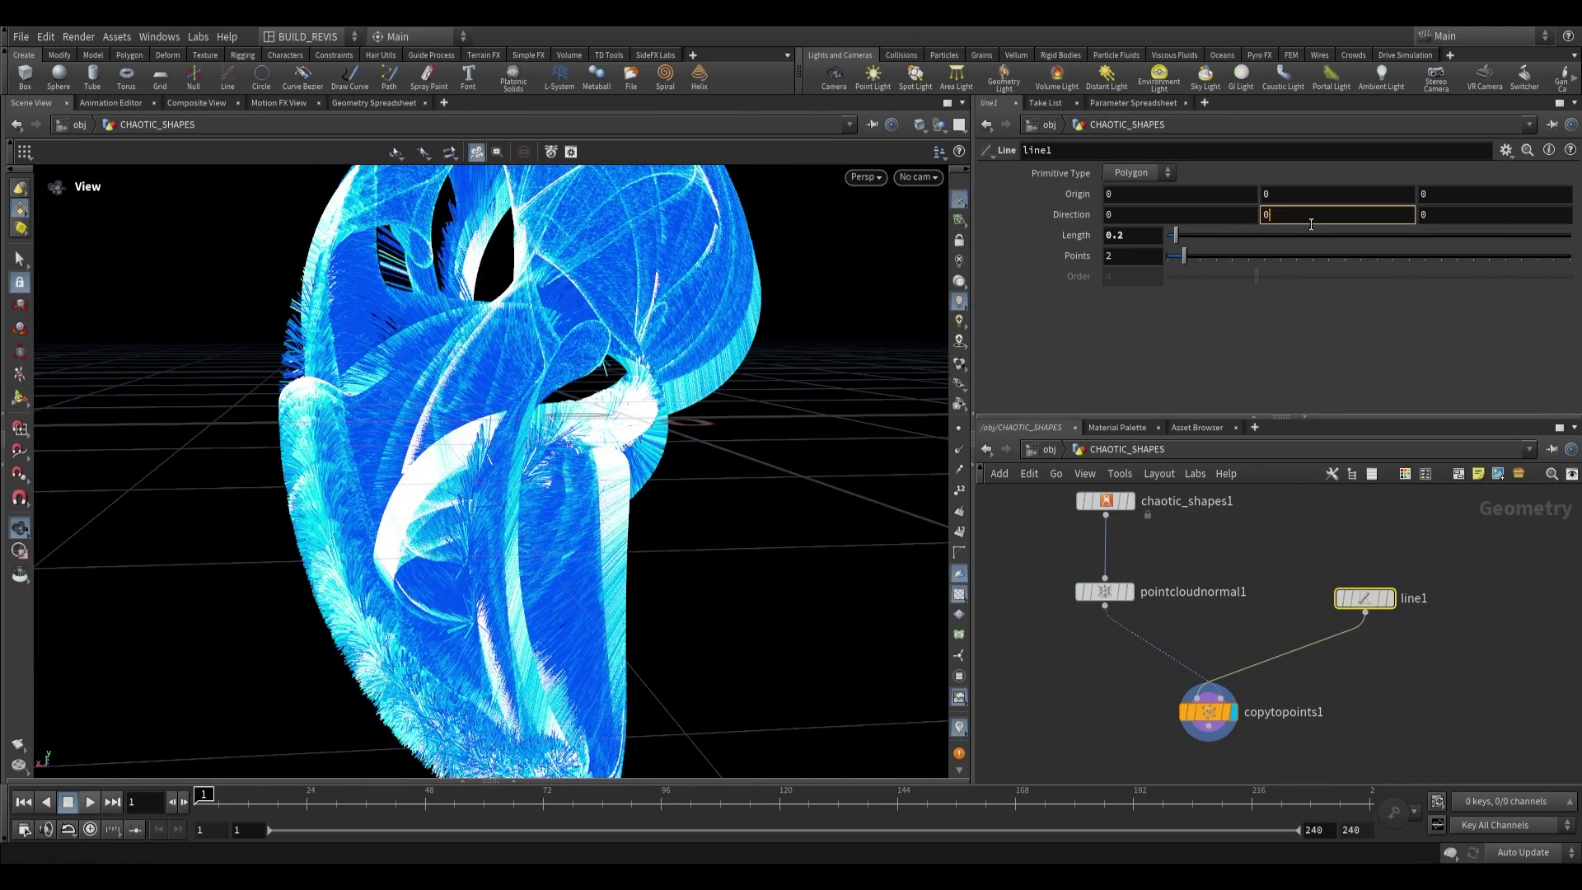
pyautogui.write('0')
pyautogui.press('Tab')
pyautogui.write('1')
pyautogui.press('Return')
pyautogui.moveTo(676, 437); pyautogui.dragTo(841, 264)
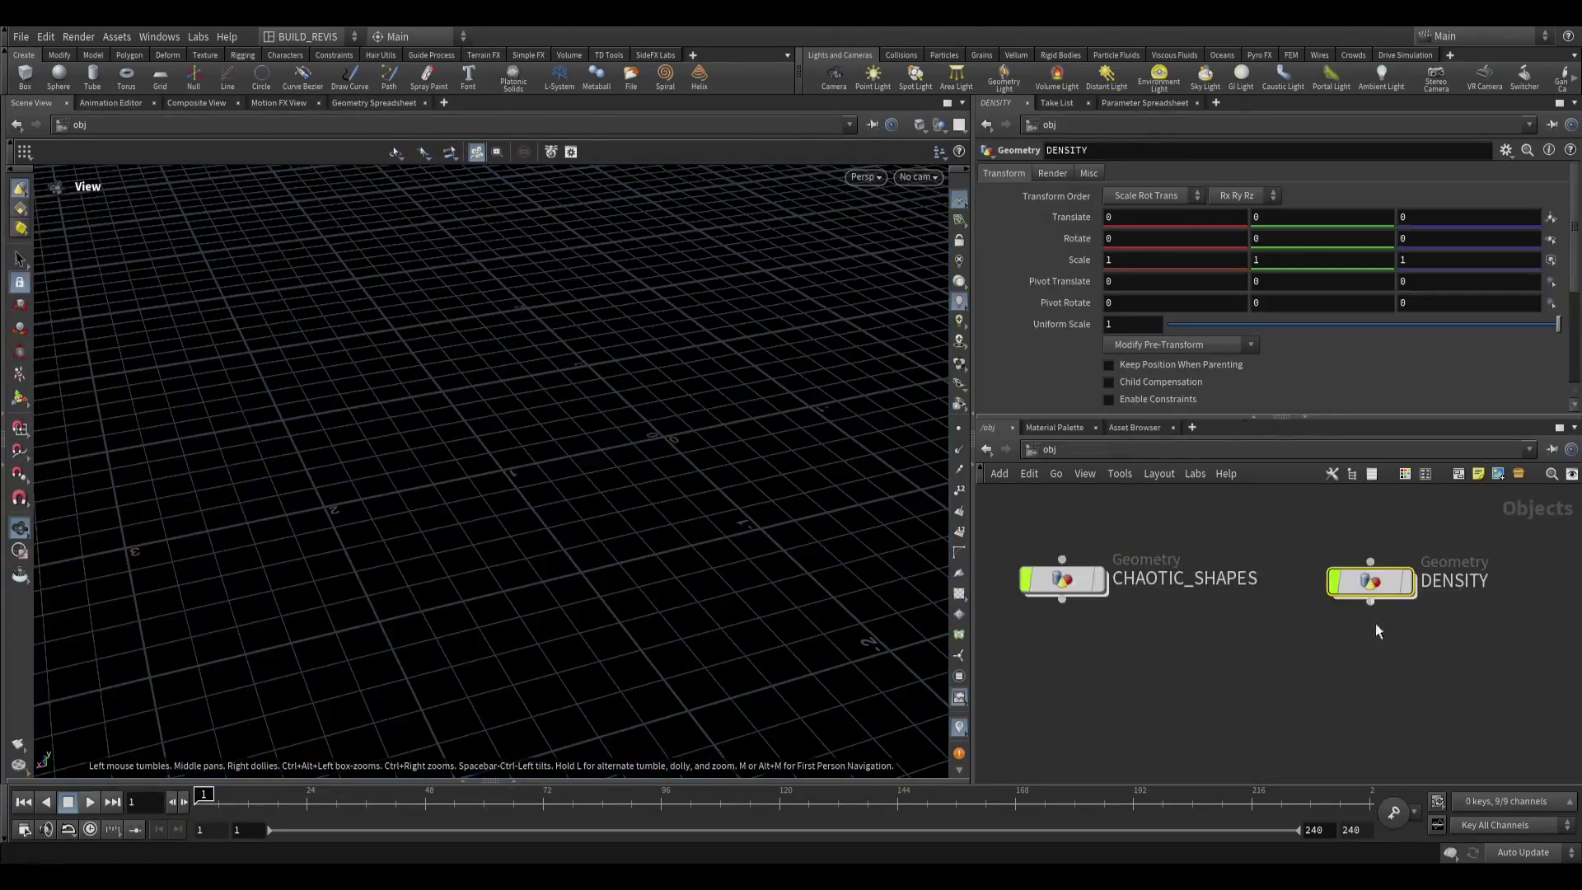
# - Open the DENSITY geometry network and display the ORIENTED_DENSITY subnetwork's result
pyautogui.doubleClick(1372, 608)
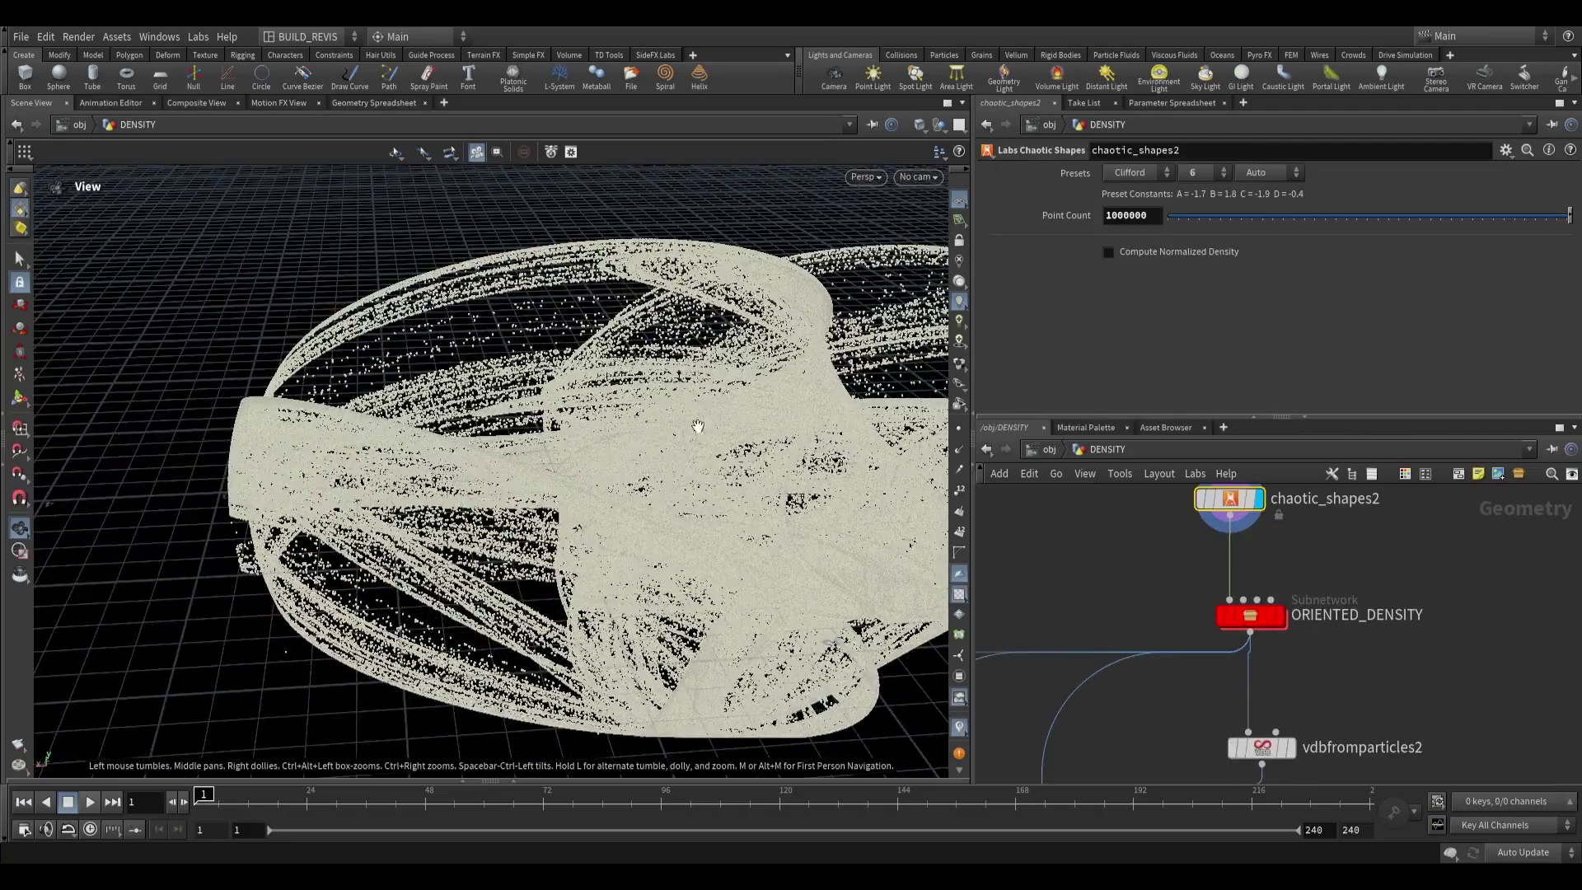
pyautogui.moveTo(698, 426); pyautogui.dragTo(531, 618)
pyautogui.click(1280, 616)
pyautogui.click(1243, 618)
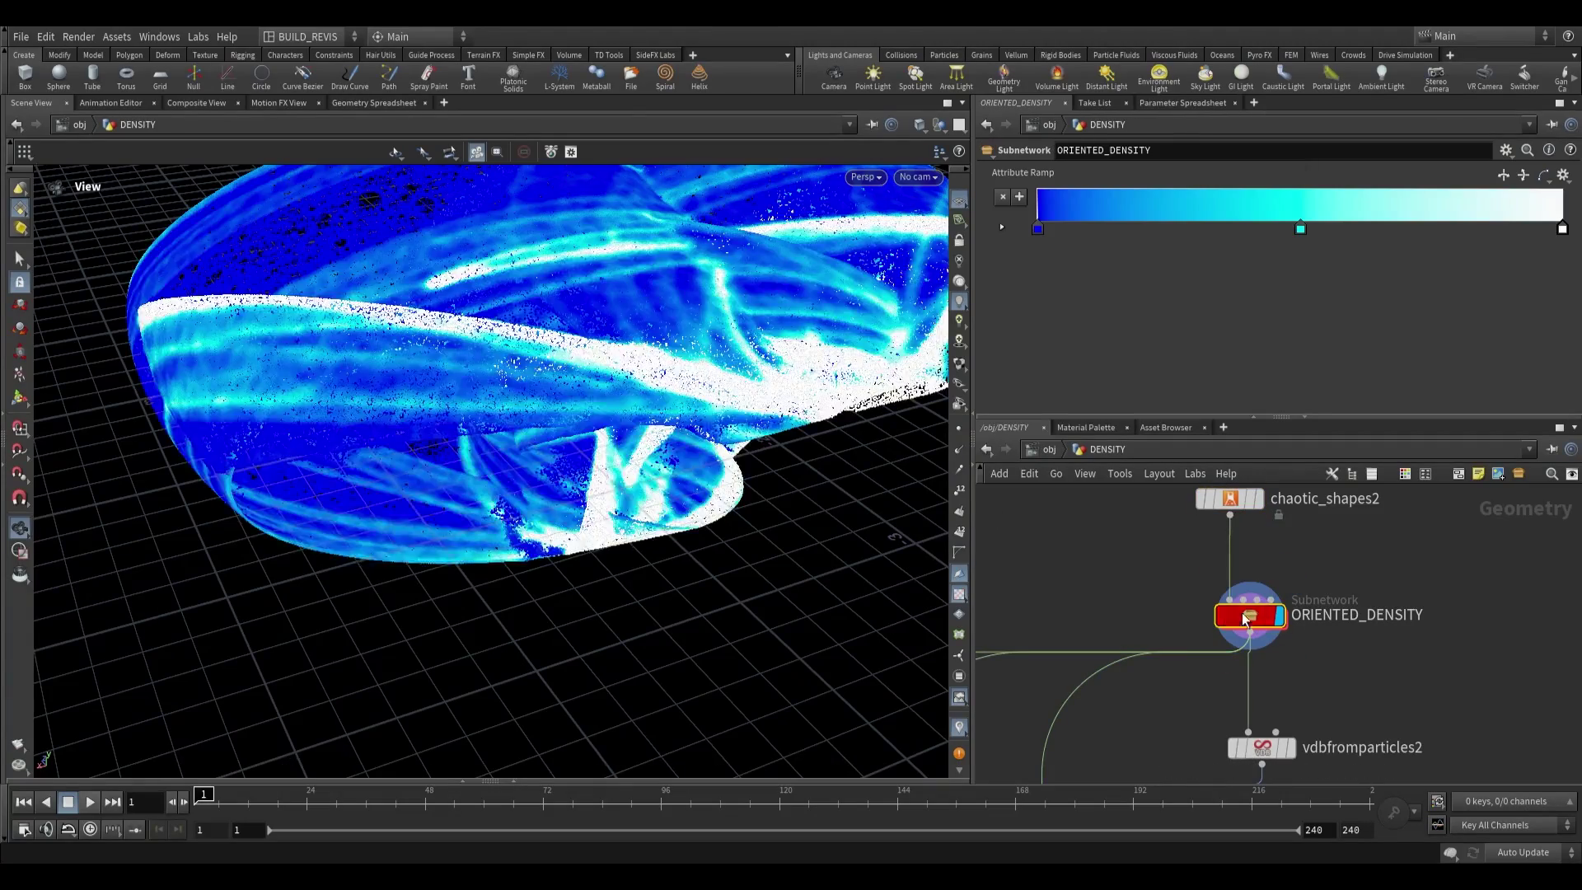
# - Compare the ORIENTED_DENSITY coloring with the raw chaotic_shapes2 point cloud from several angles
pyautogui.moveTo(676, 461); pyautogui.dragTo(544, 445)
pyautogui.moveTo(544, 446); pyautogui.dragTo(519, 482, button='middle')
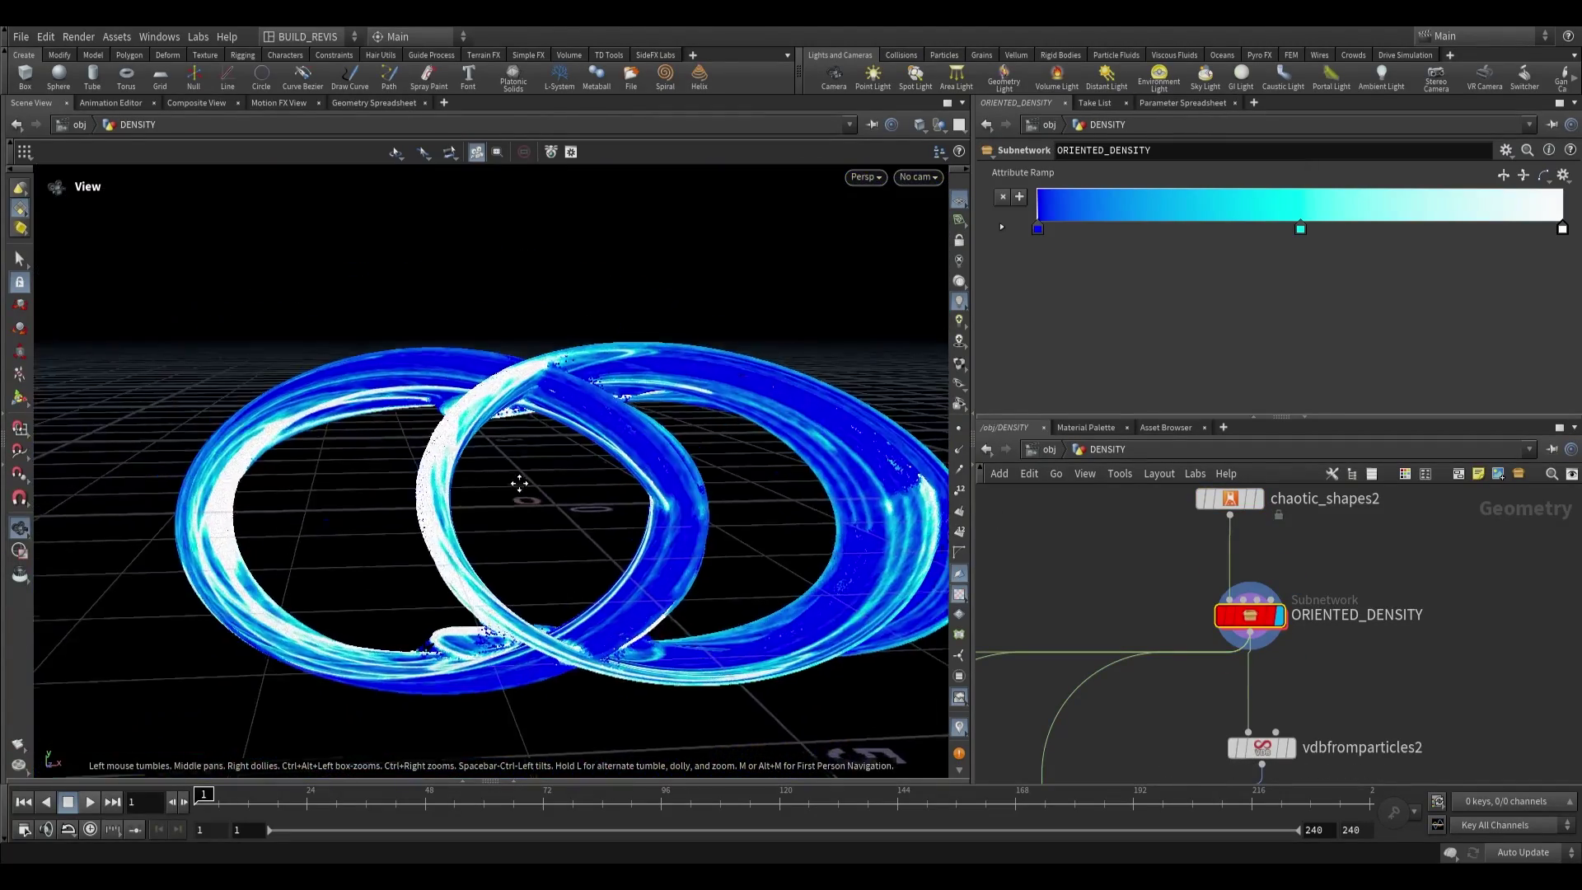
pyautogui.click(1256, 498)
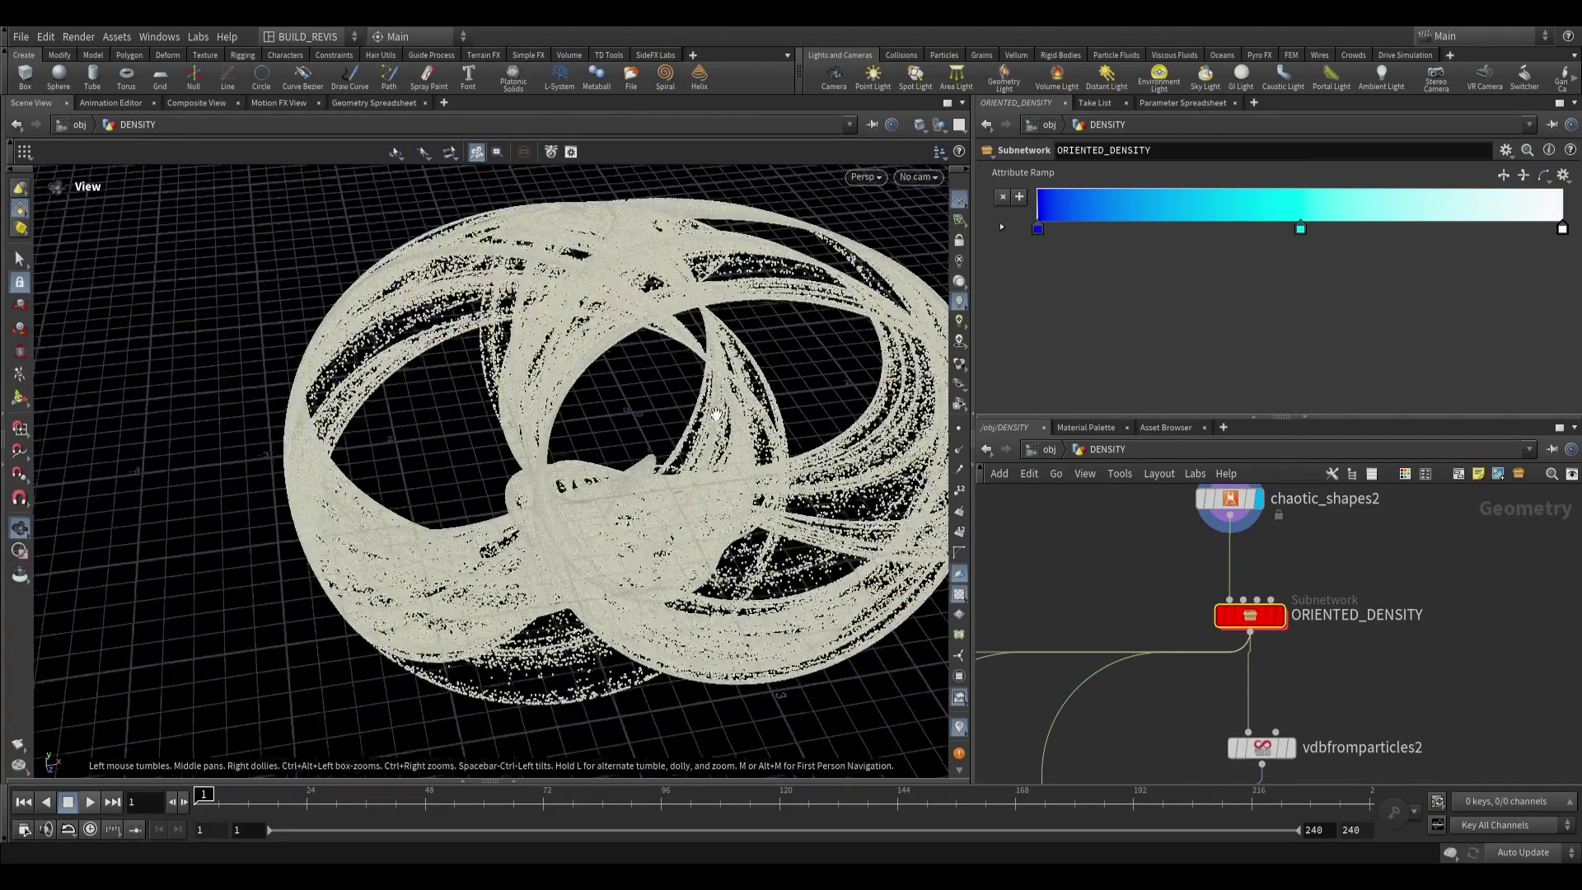
pyautogui.click(1278, 616)
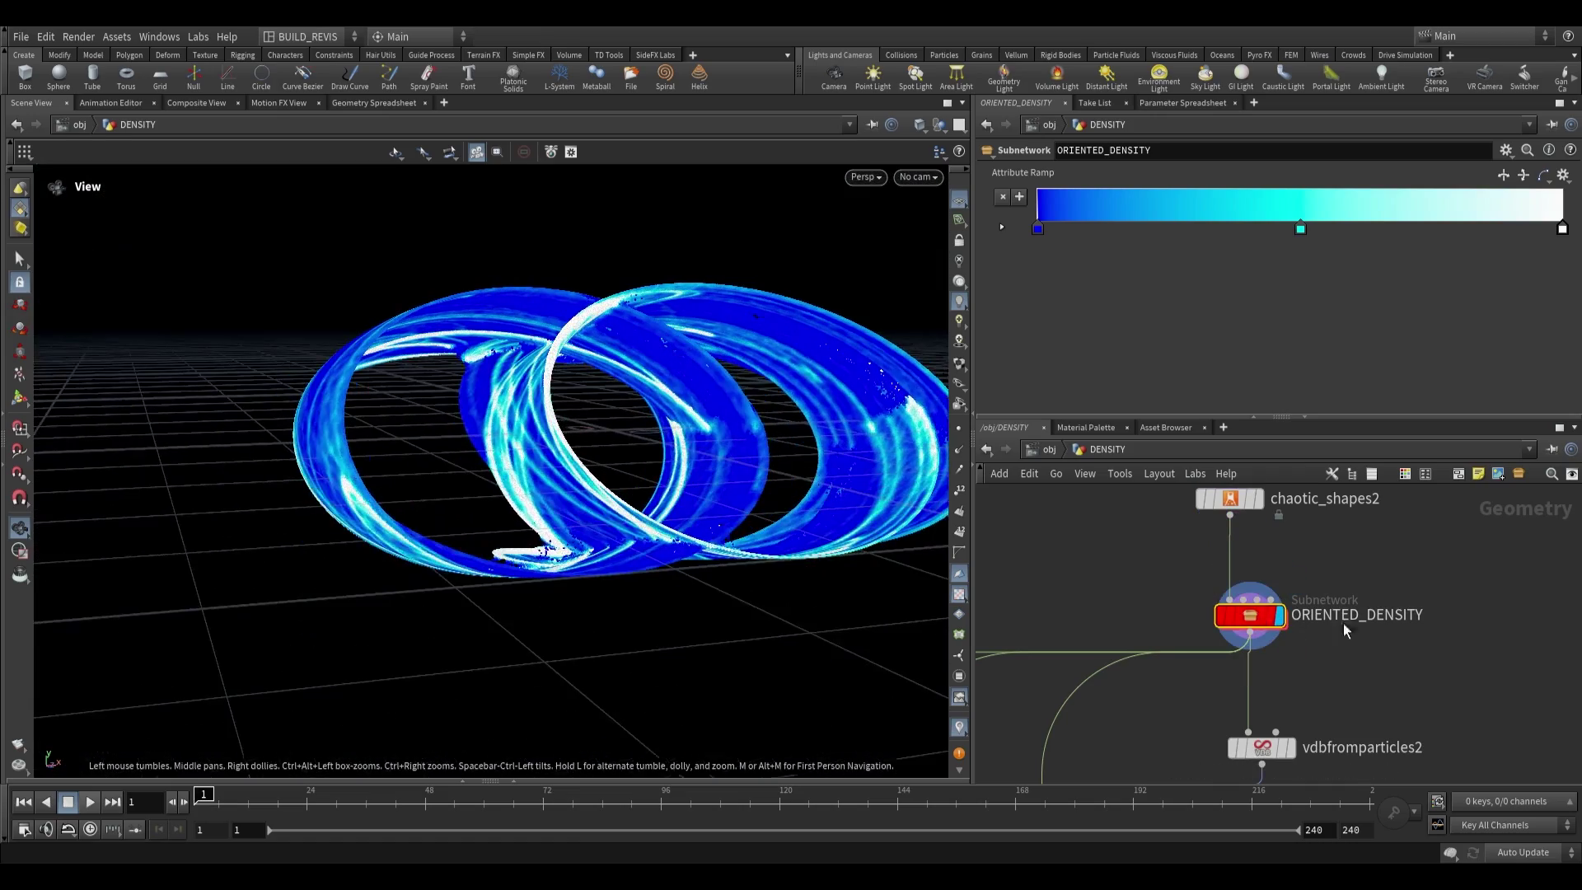
# - Display the FOG null's volume at the end of the network and inspect it from several angles
pyautogui.scroll(-1, 1343, 623)
pyautogui.moveTo(1343, 623); pyautogui.dragTo(1317, 419, button='middle')
pyautogui.moveTo(1307, 685); pyautogui.dragTo(1304, 569, button='middle')
pyautogui.click(1266, 649)
pyautogui.moveTo(626, 429); pyautogui.dragTo(923, 487)
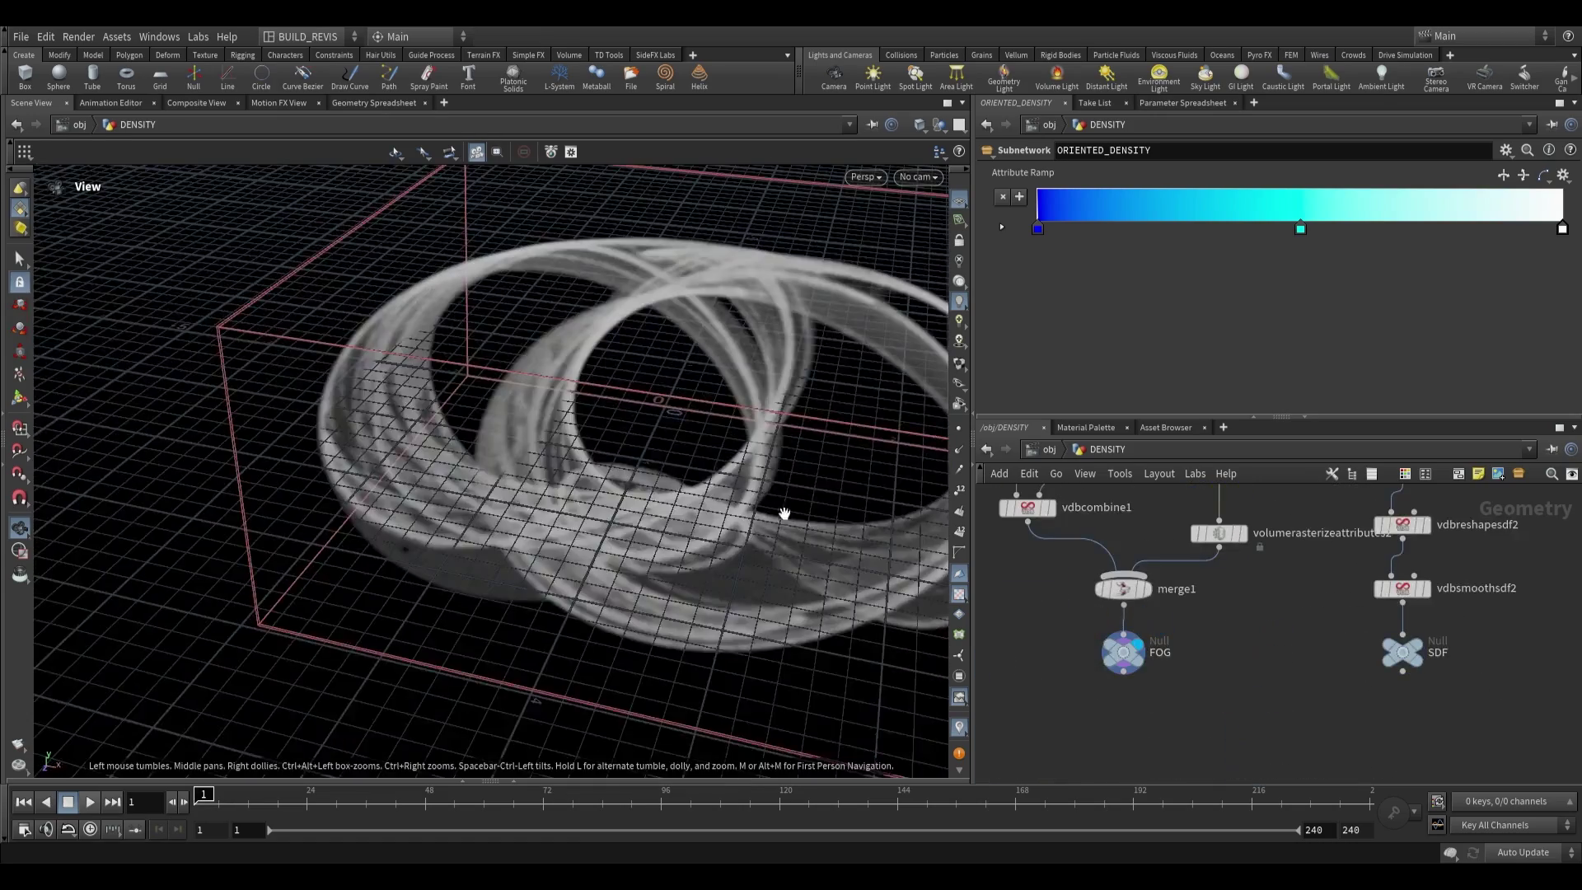
pyautogui.moveTo(784, 506); pyautogui.dragTo(646, 516)
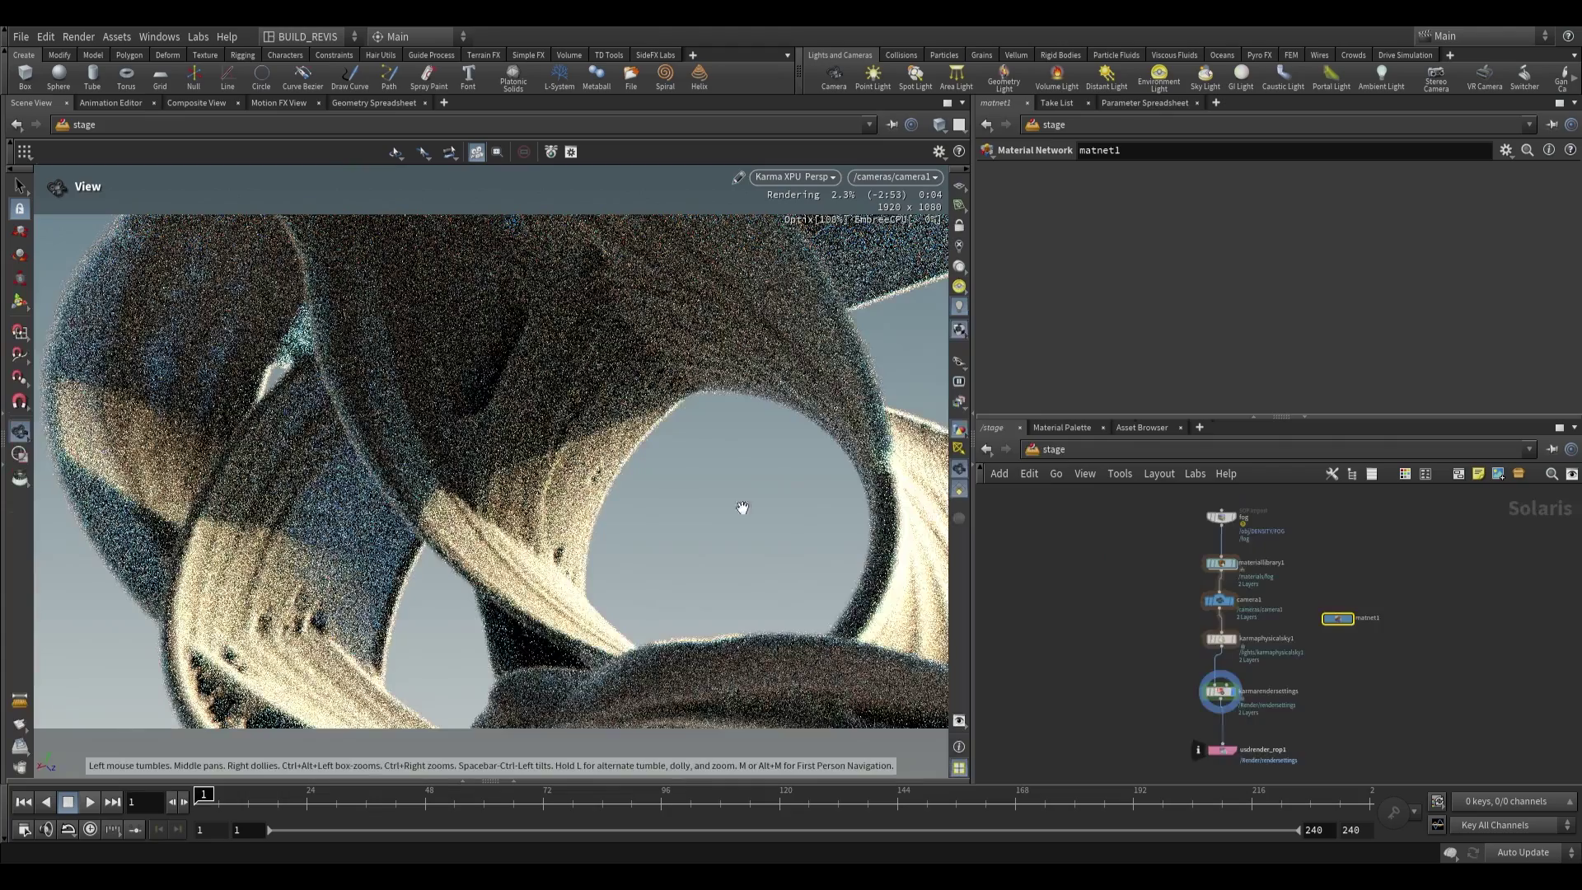